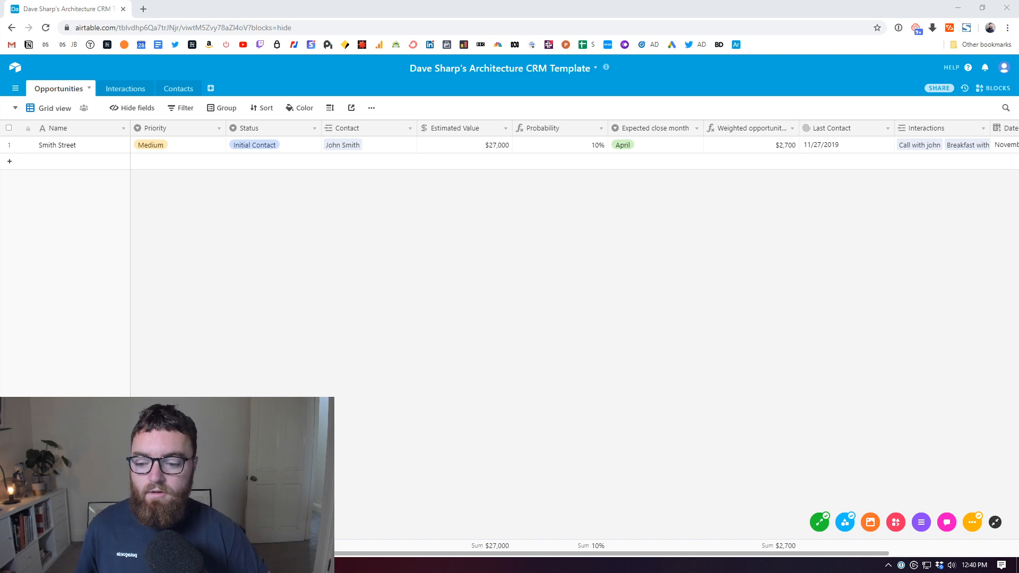
Step: Look through the Interactions and Contacts tables, then come back to Opportunities
click(120, 89)
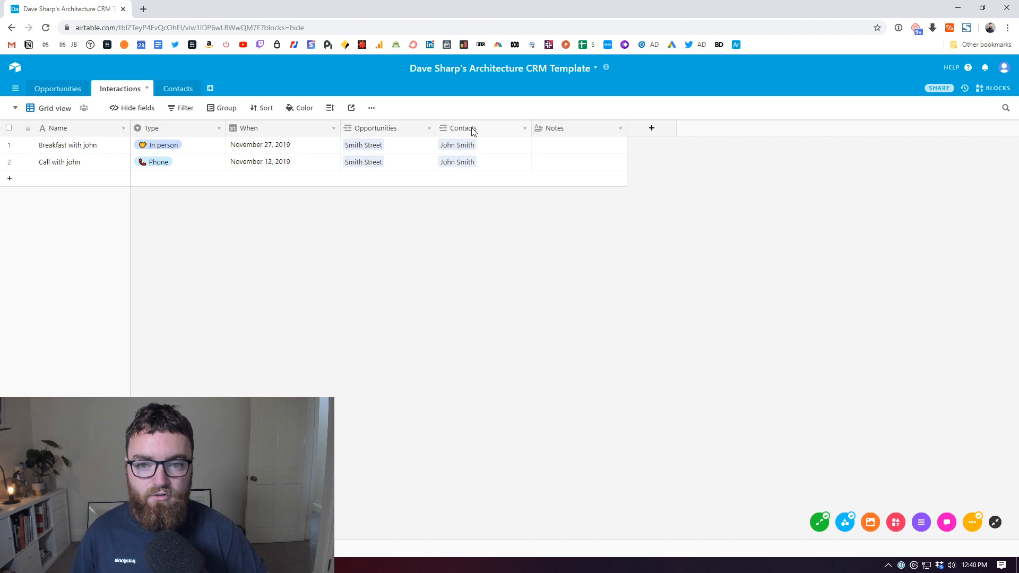
click(179, 90)
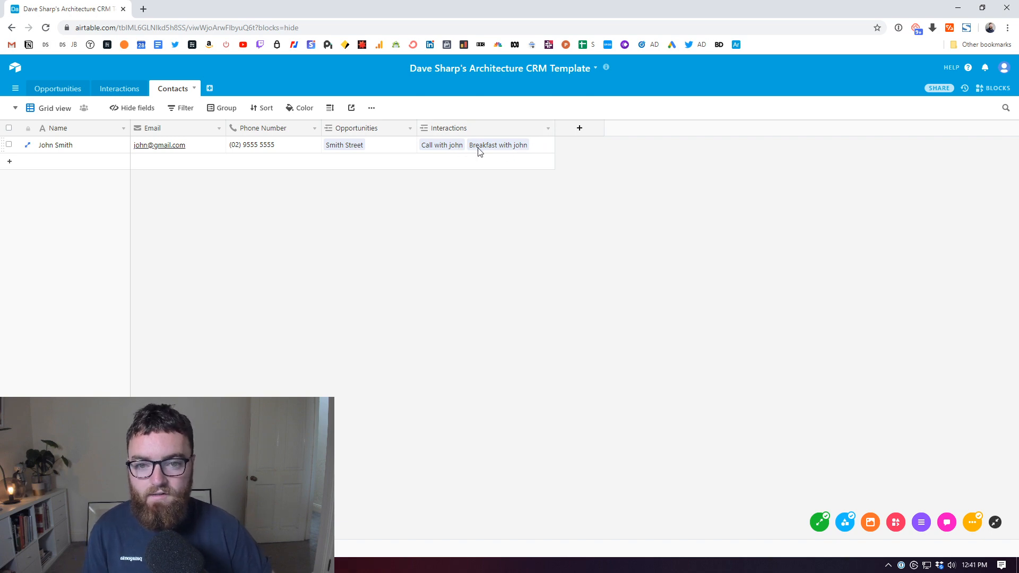
click(58, 88)
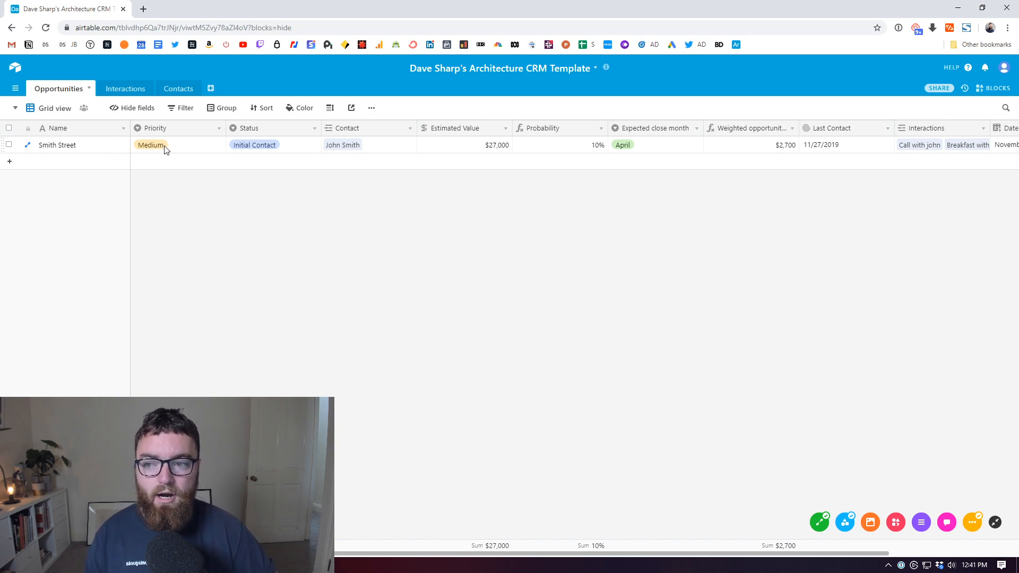
Step: Inspect the Priority, Status and Contact field settings without changing them
click(219, 128)
click(199, 145)
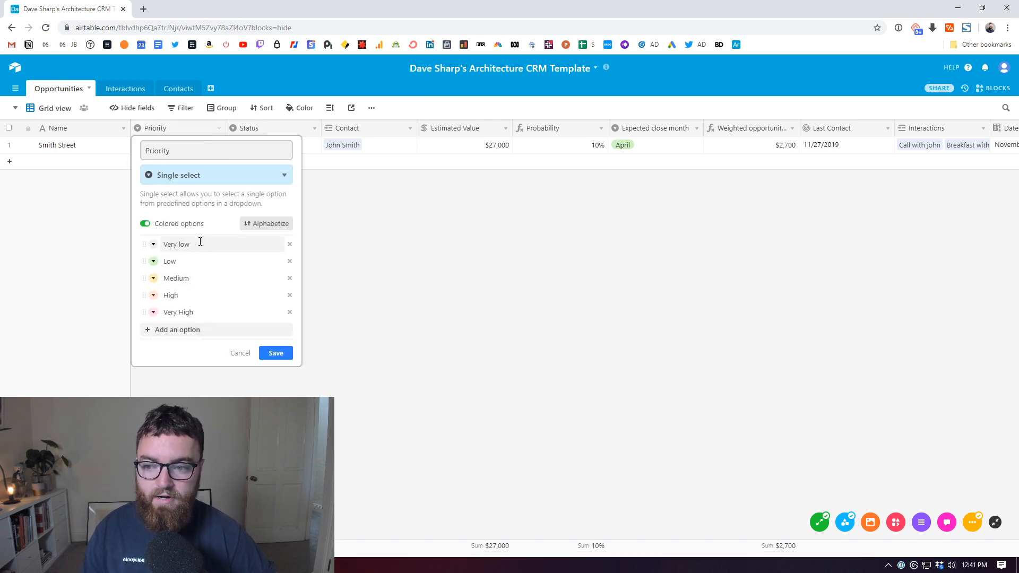
click(378, 350)
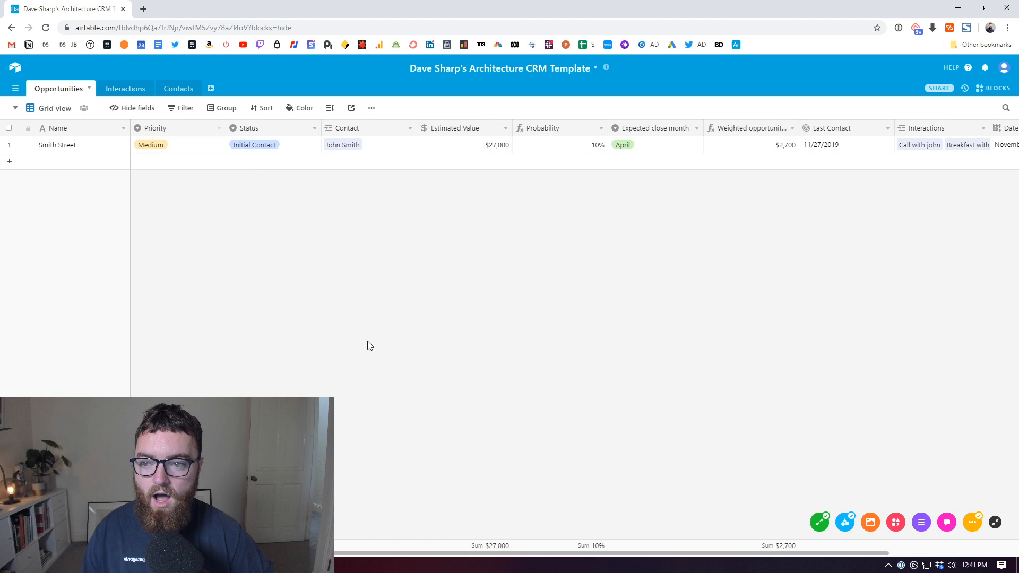
click(314, 129)
click(294, 145)
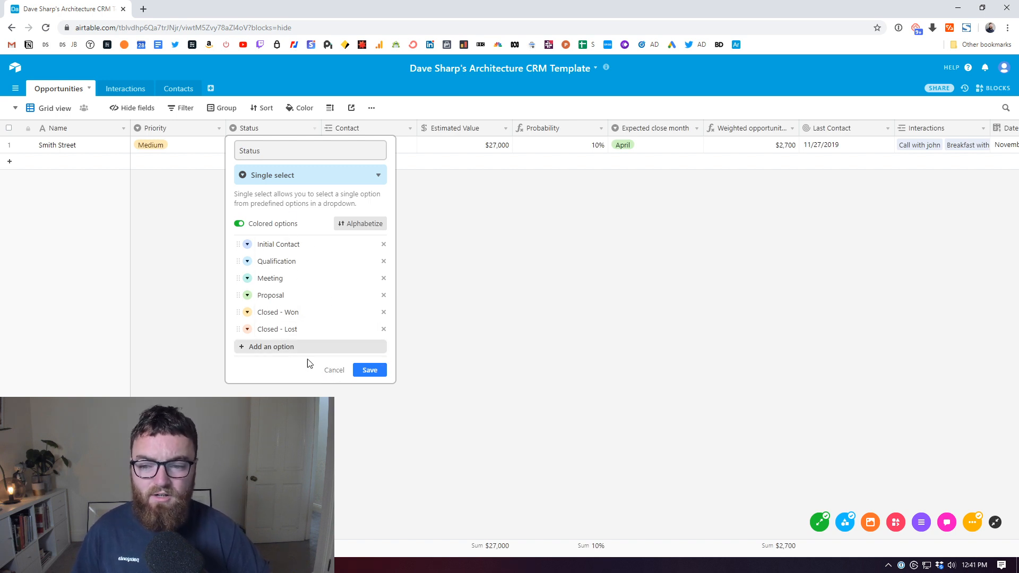
click(334, 371)
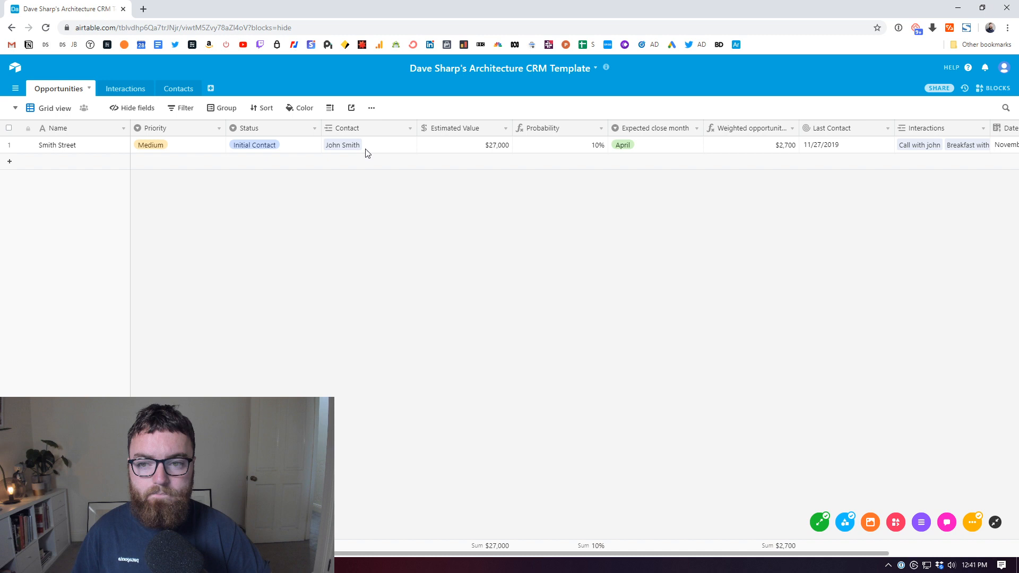
click(409, 131)
click(295, 192)
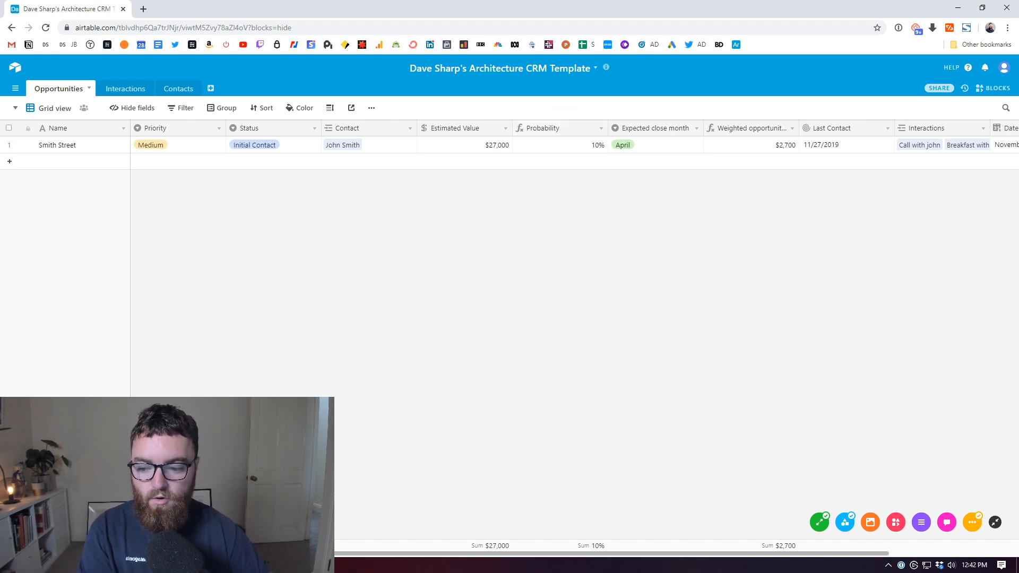
click(314, 128)
click(279, 145)
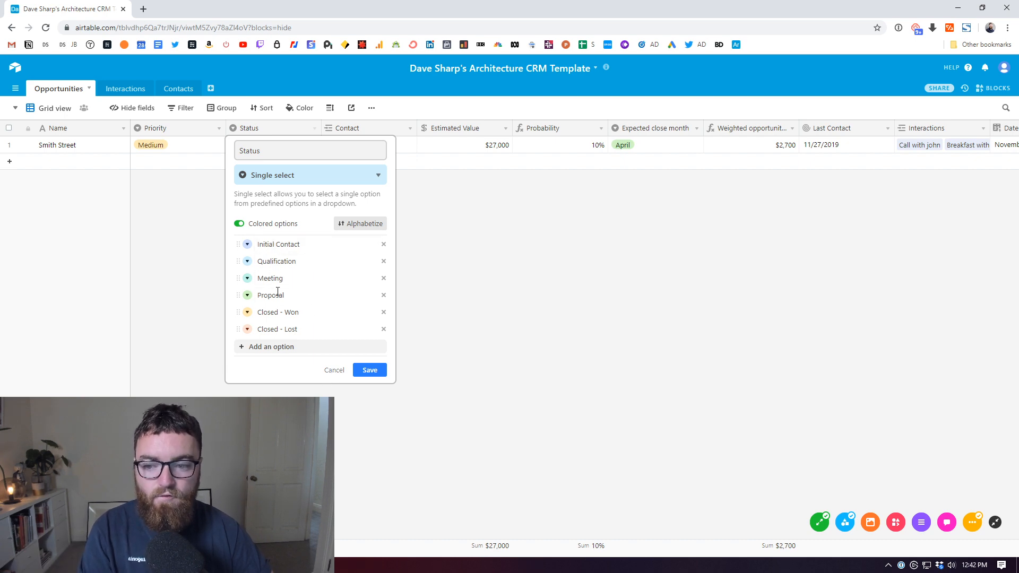
click(331, 370)
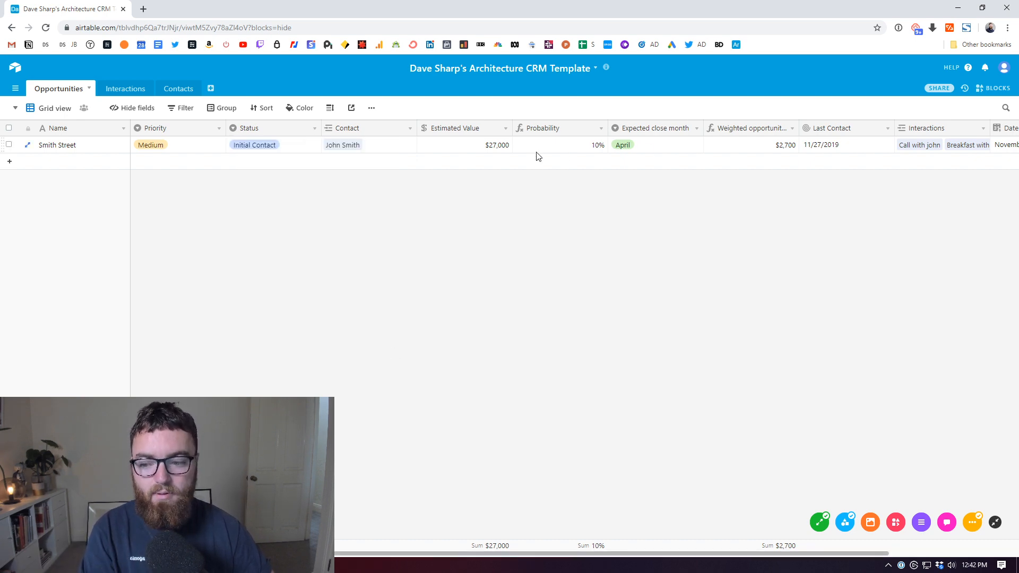
Step: Review the notes' probability formula: Initial contact 10%, Qualification 20%, Meeting 30%, Proposal 60%, Won 100%, Lost 0%
key(alt+Tab)
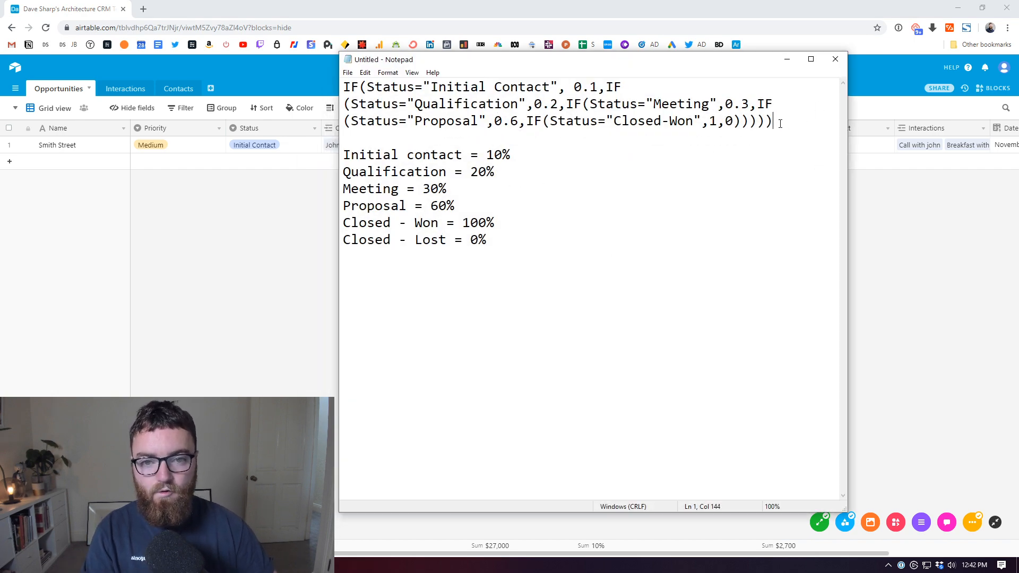
drag(780, 123, 343, 86)
click(765, 171)
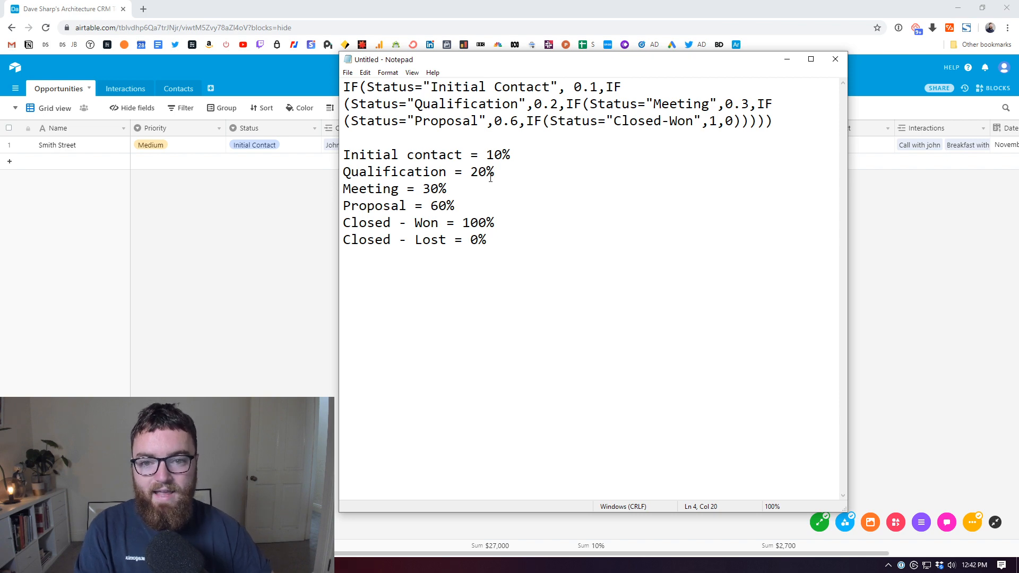
double_click(366, 162)
shift+click(530, 160)
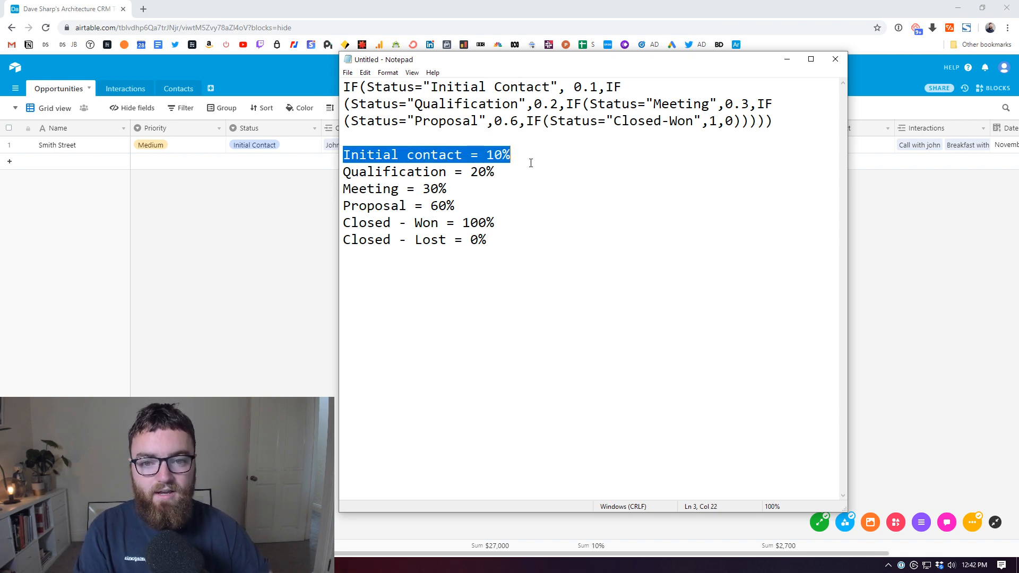
click(527, 157)
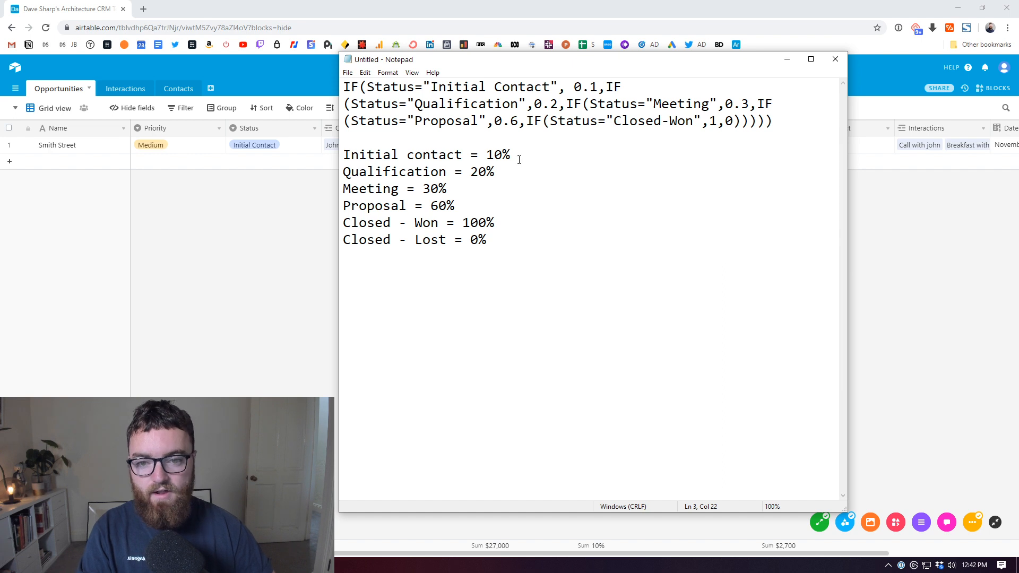
drag(516, 177, 343, 172)
drag(483, 194, 343, 190)
drag(482, 206, 343, 207)
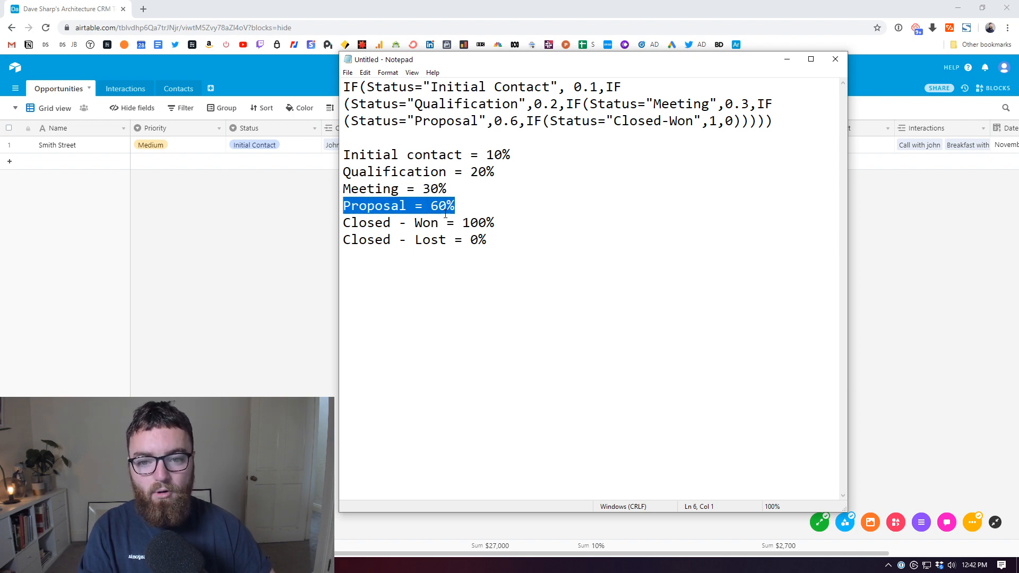
drag(526, 225, 301, 228)
drag(488, 242, 340, 242)
click(583, 251)
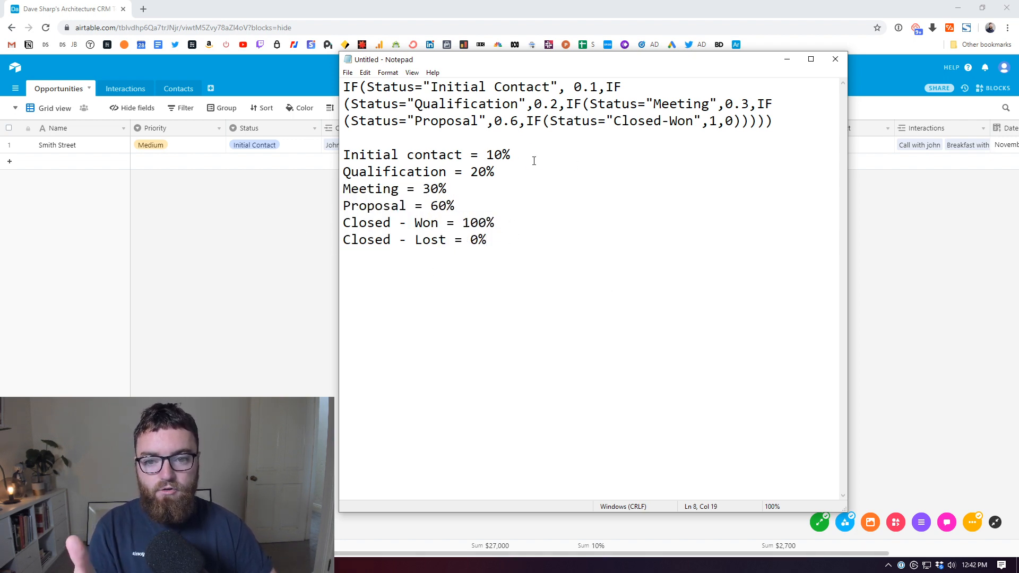
Step: Point out the formula weights 0.1, 0.2 and 0.3, then return to Airtable
drag(550, 104, 597, 87)
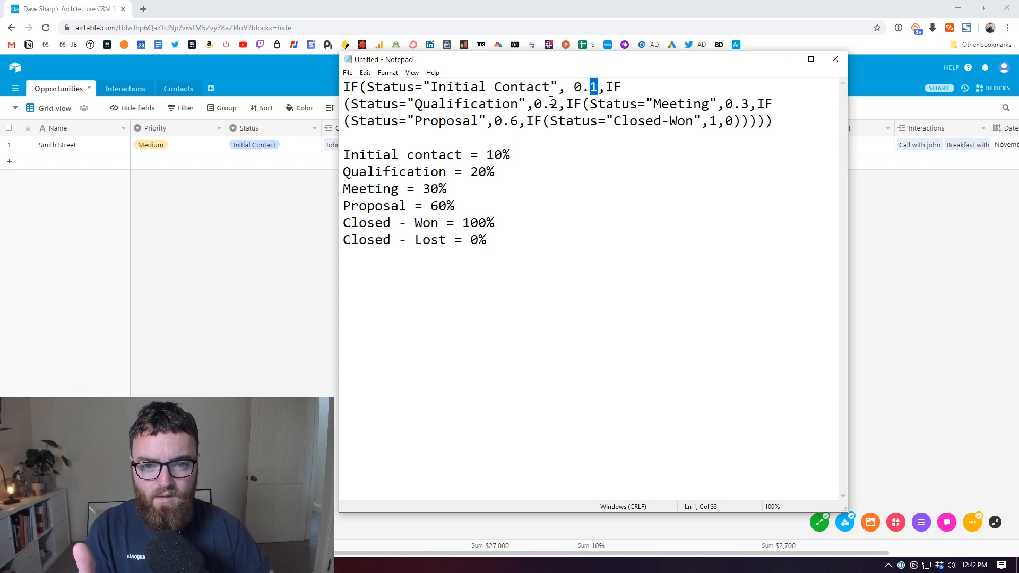
drag(367, 87, 597, 87)
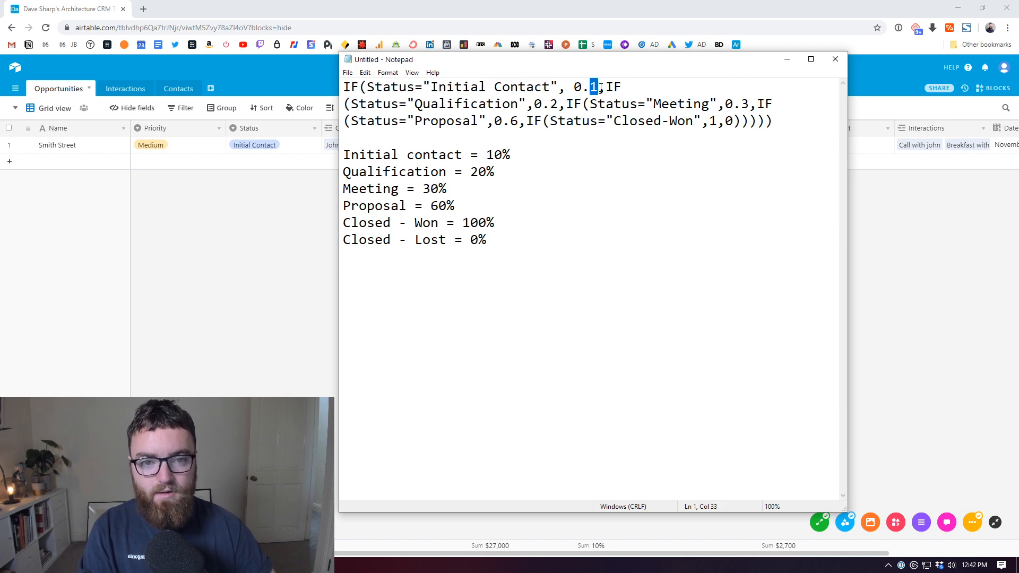
click(551, 104)
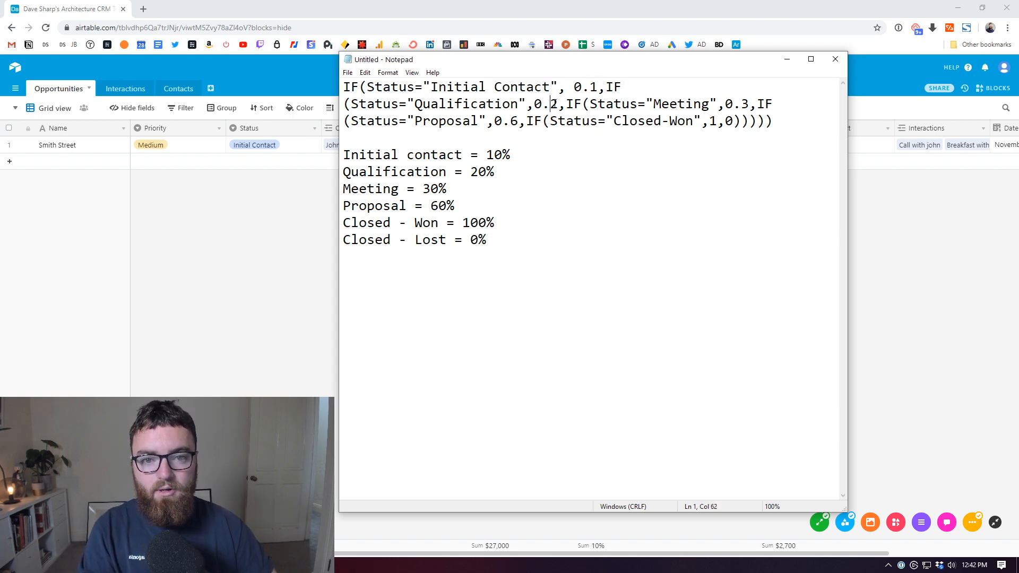
drag(551, 104, 560, 110)
drag(741, 104, 749, 105)
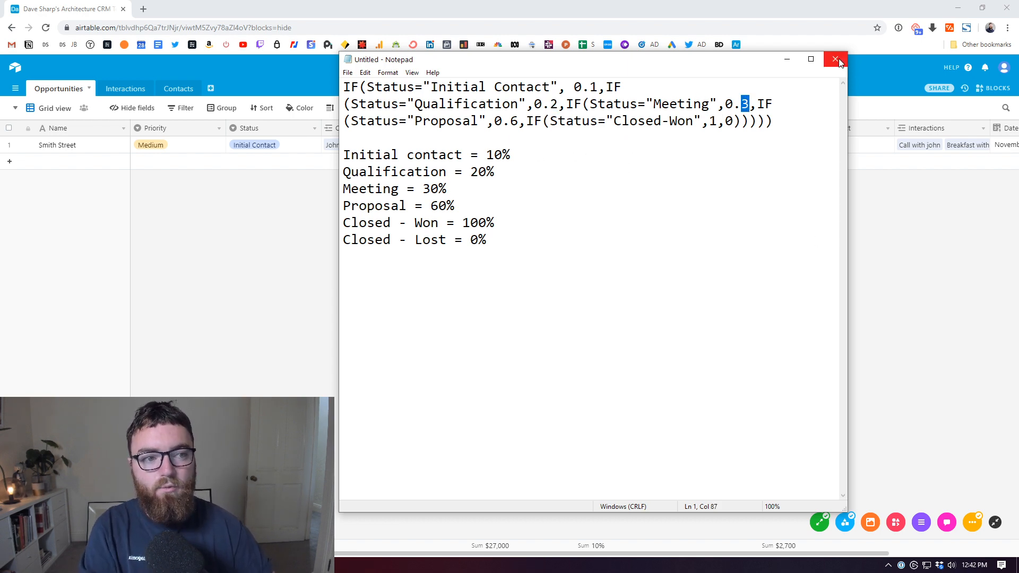
click(787, 60)
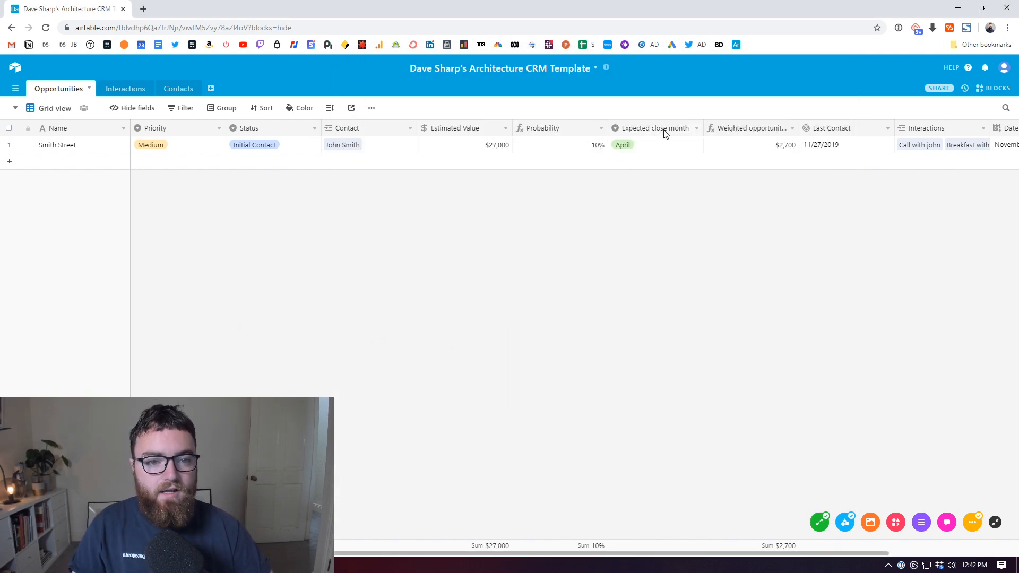
Step: Check the Expected close month options for the April cell without changes
click(666, 147)
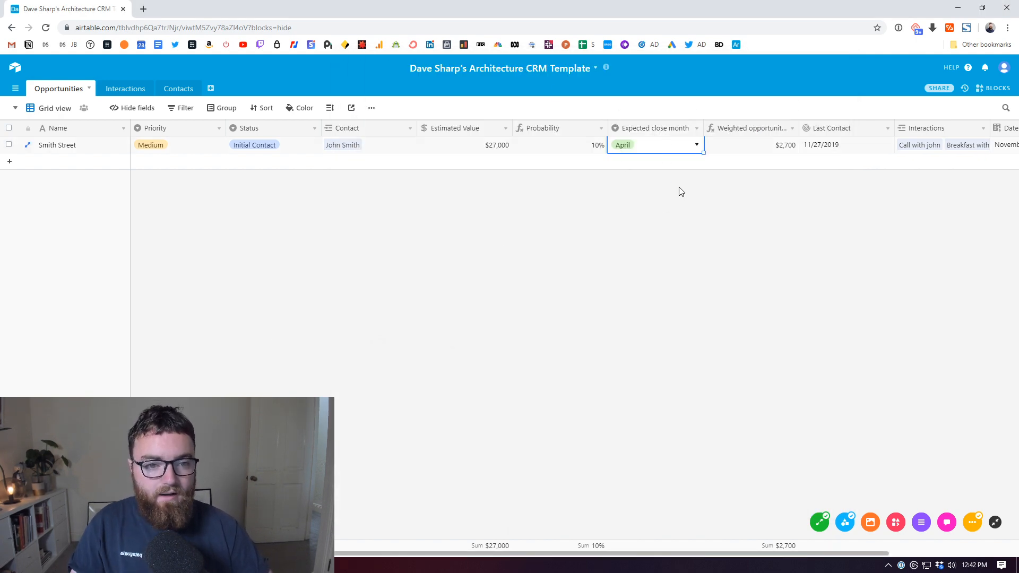
click(696, 131)
click(650, 144)
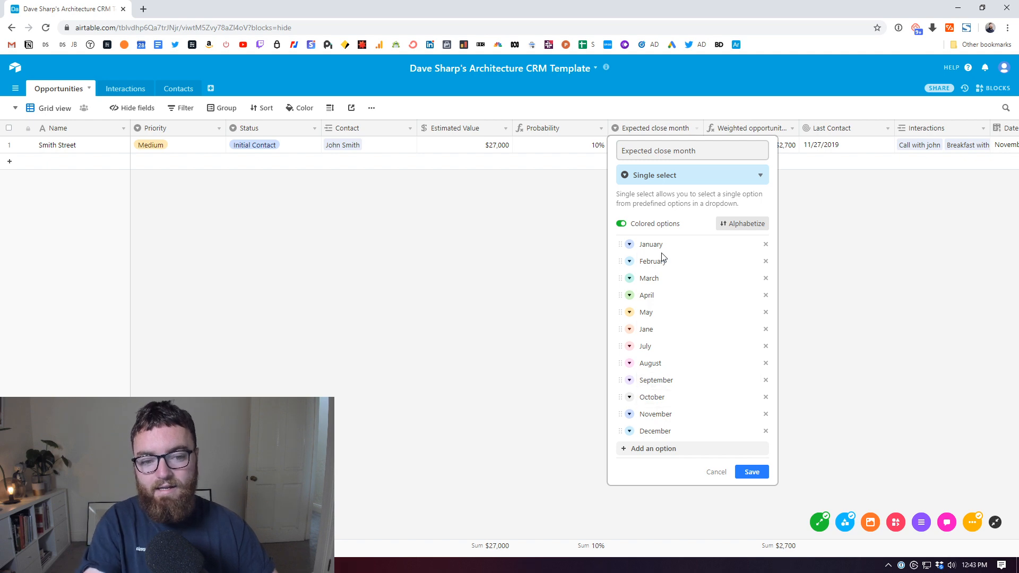
click(723, 472)
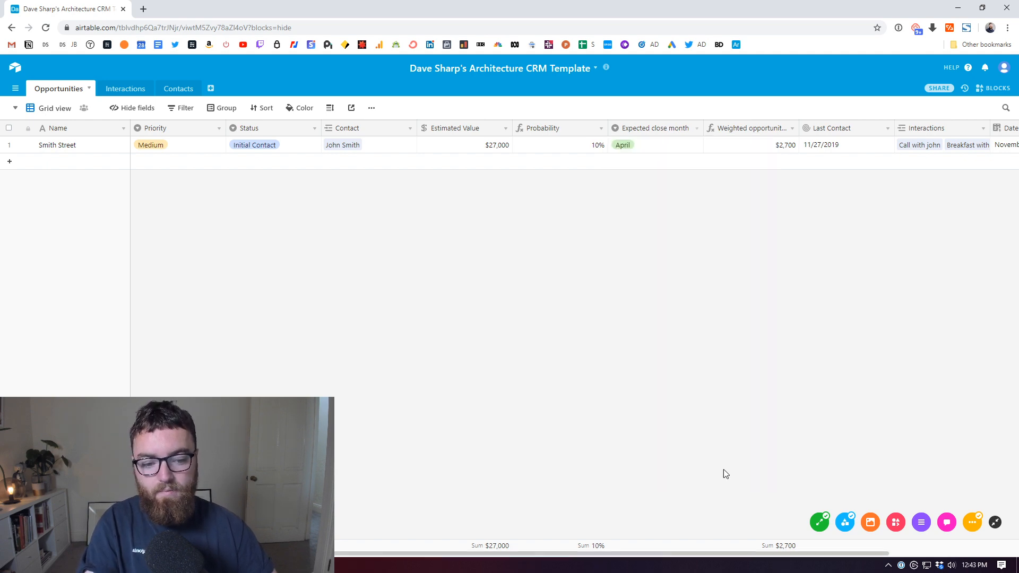
Step: Compare the $27,000 estimated value, 10% probability and $2,700 weighted value
click(781, 151)
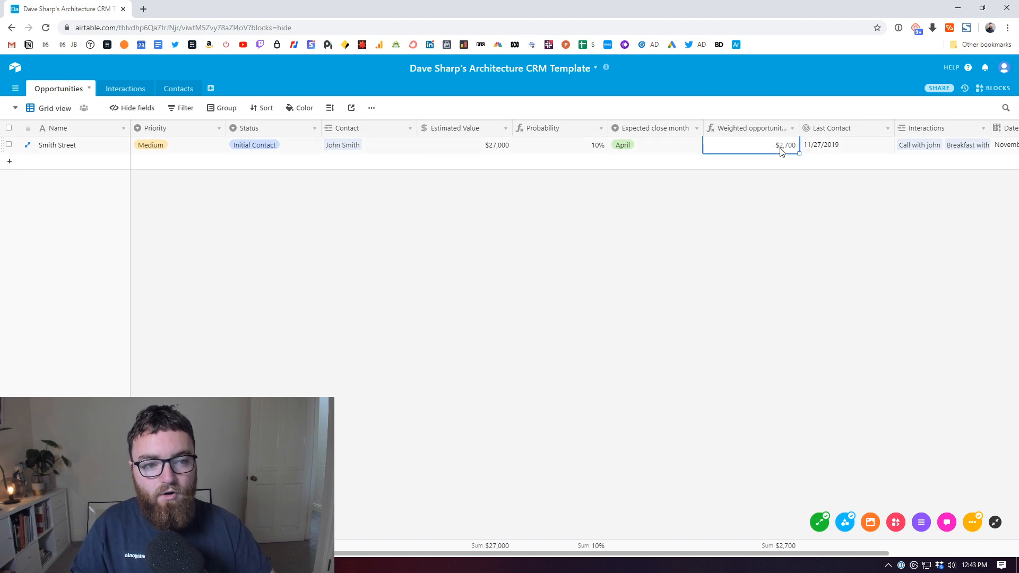
click(780, 217)
click(594, 148)
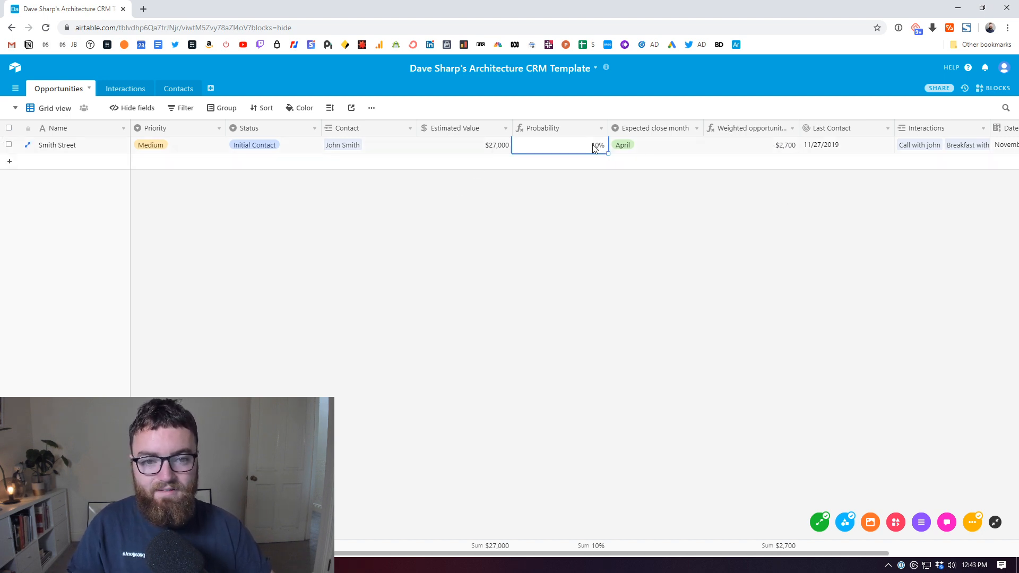
click(479, 148)
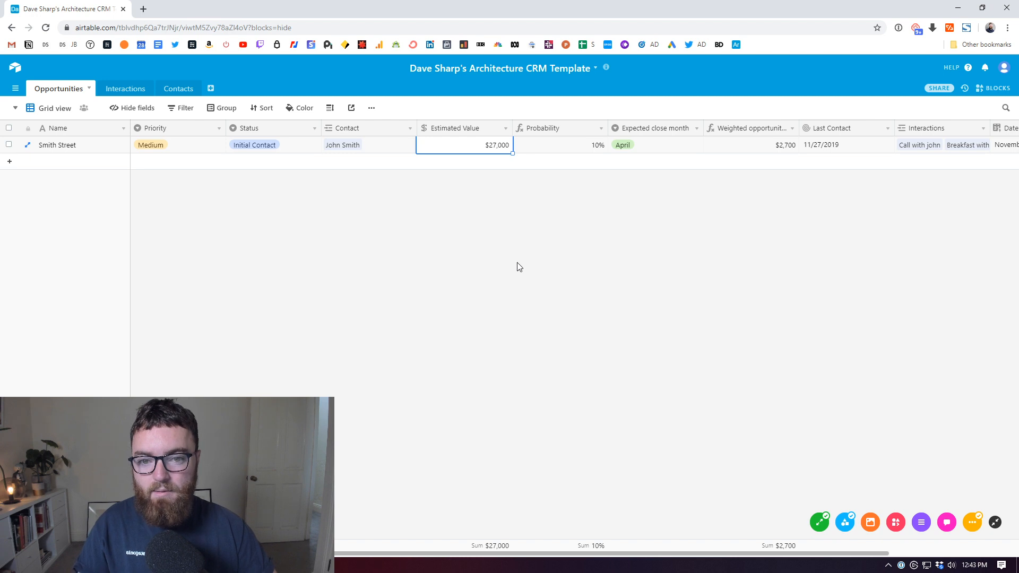
click(780, 150)
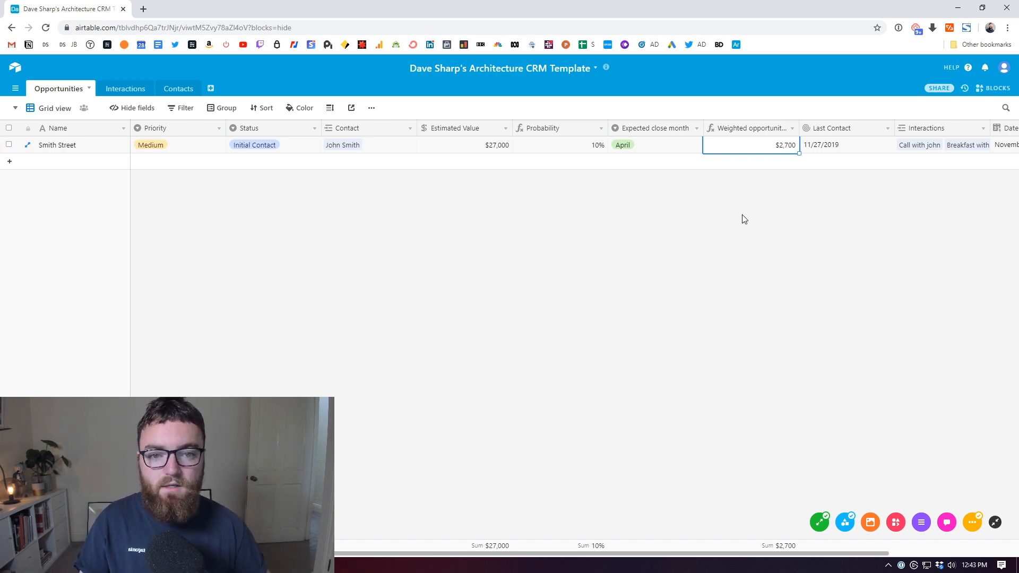
Step: Review Smith Street's Last Contact date 11/27/2019 before going to Interactions
click(849, 151)
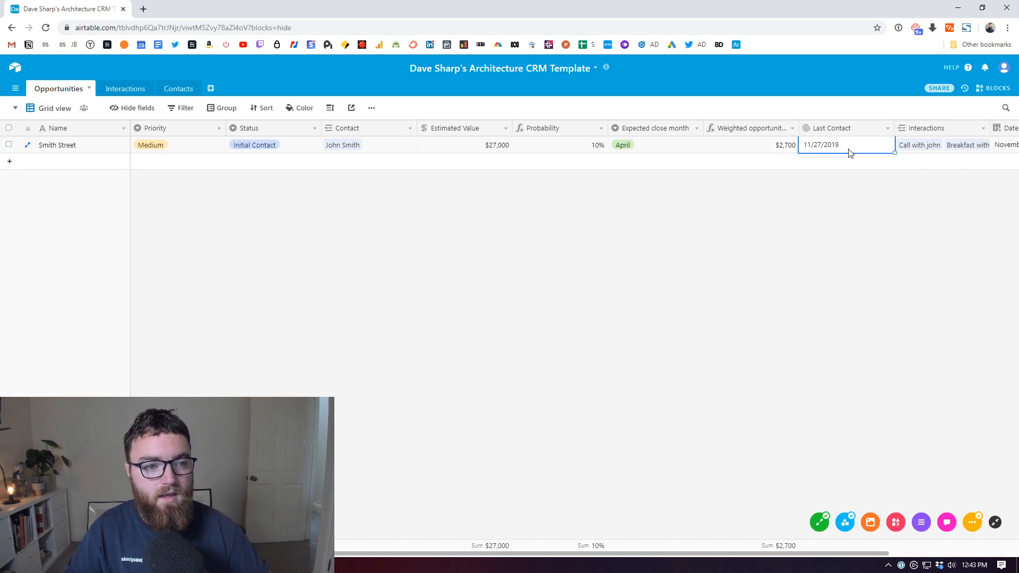
click(492, 557)
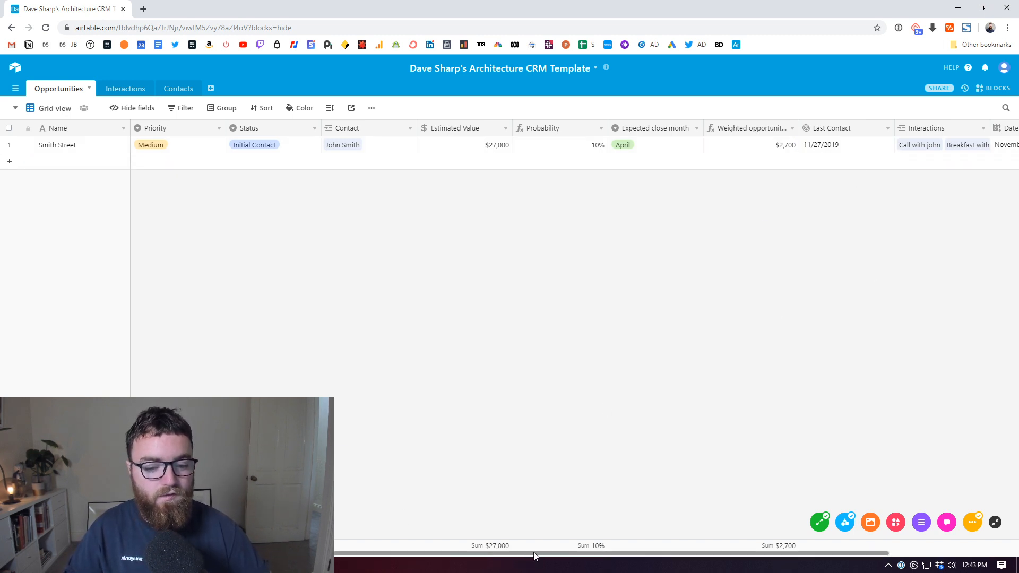
drag(534, 554, 795, 553)
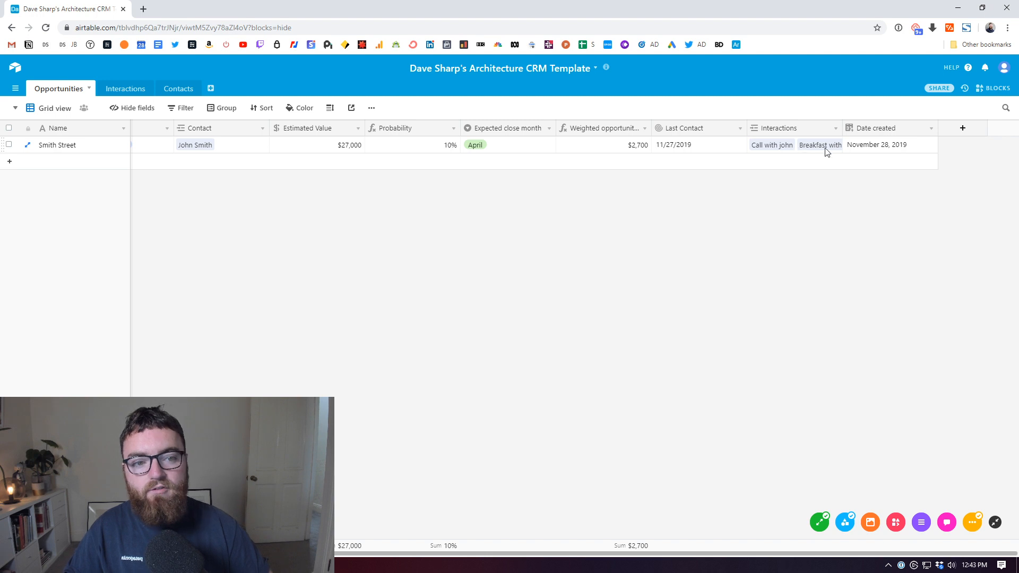
click(681, 150)
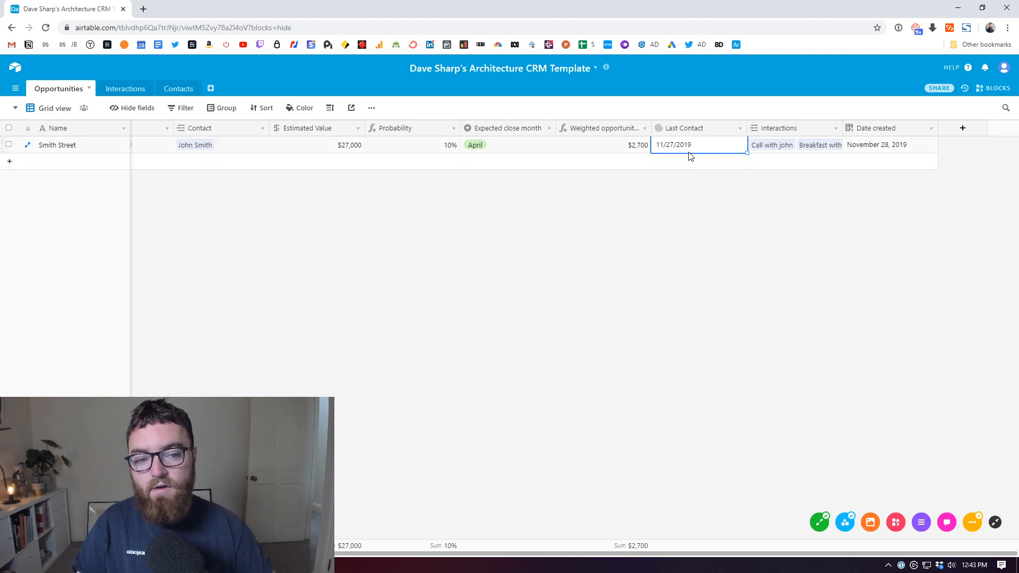
click(853, 209)
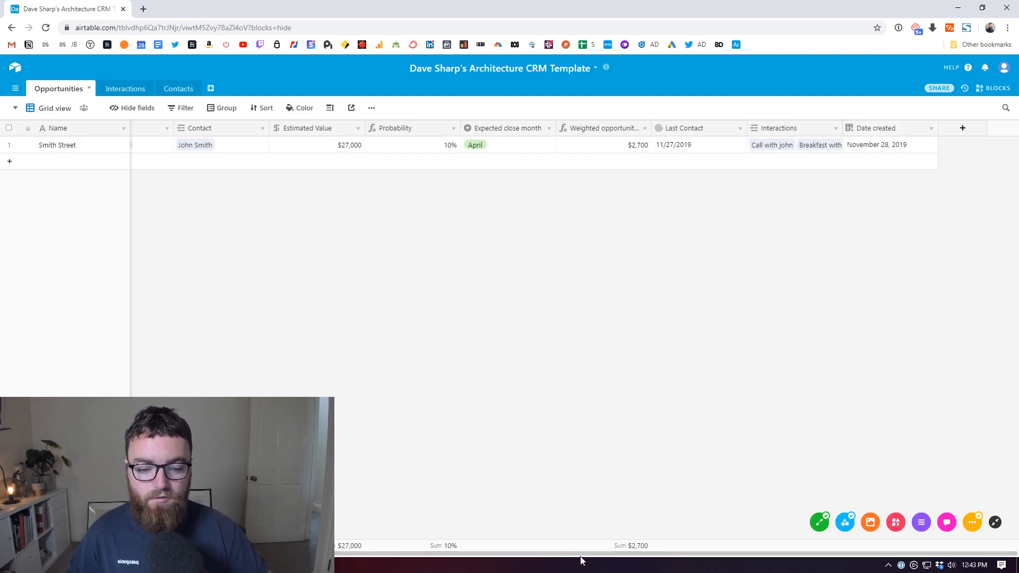
drag(581, 554, 340, 554)
click(121, 90)
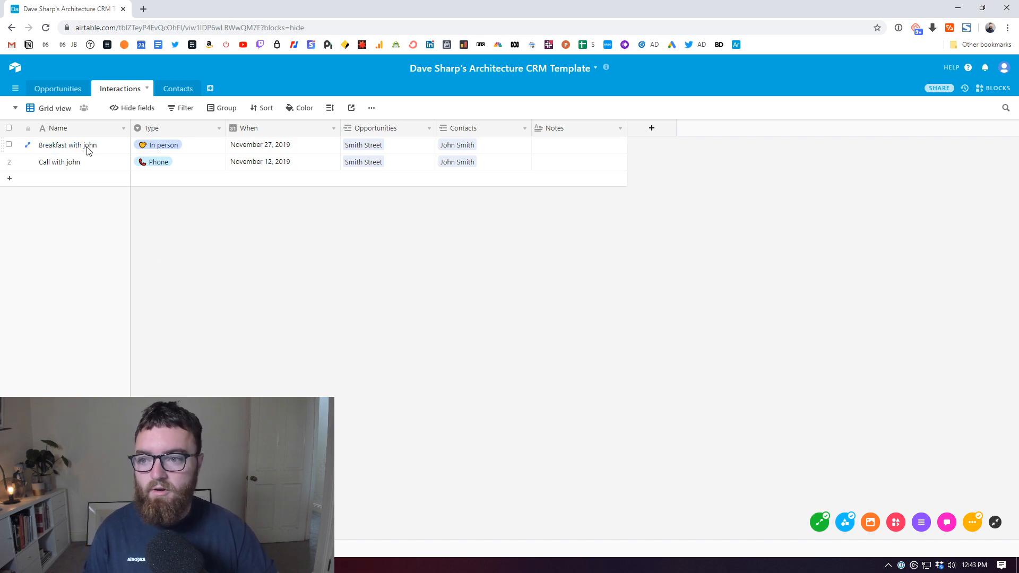
Step: Open the Type field's settings and close them unchanged
click(169, 147)
click(219, 133)
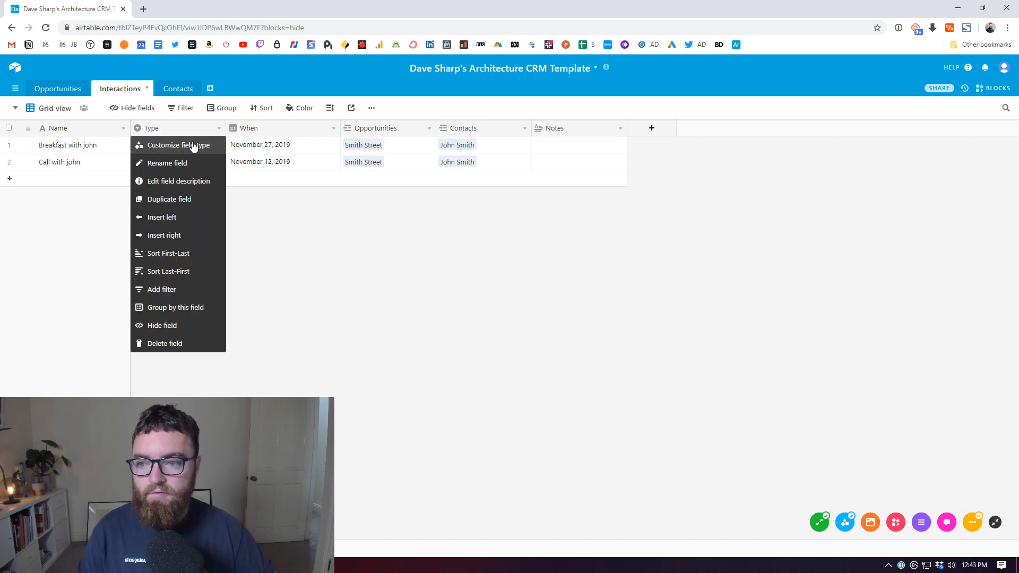
click(193, 143)
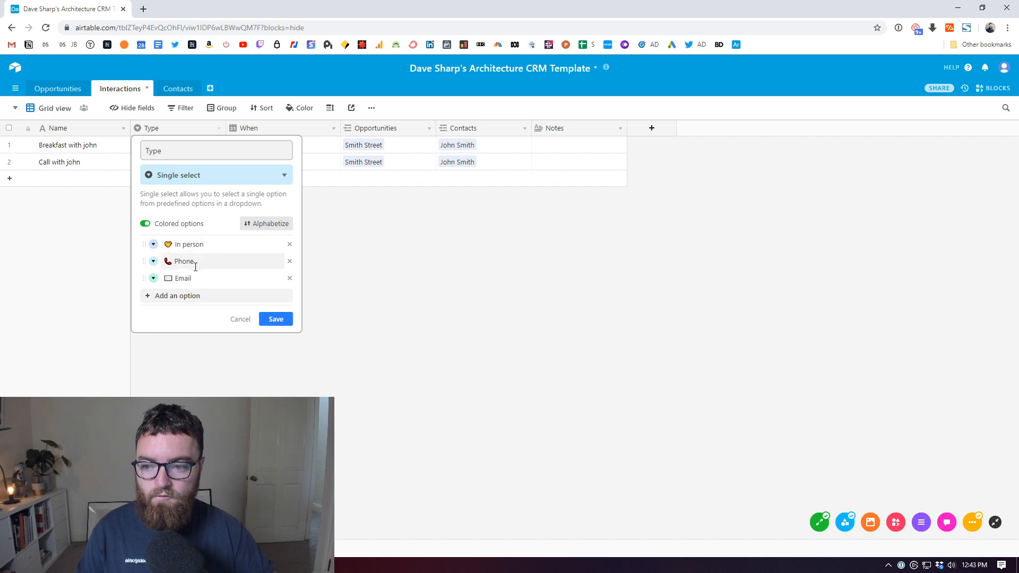
click(240, 320)
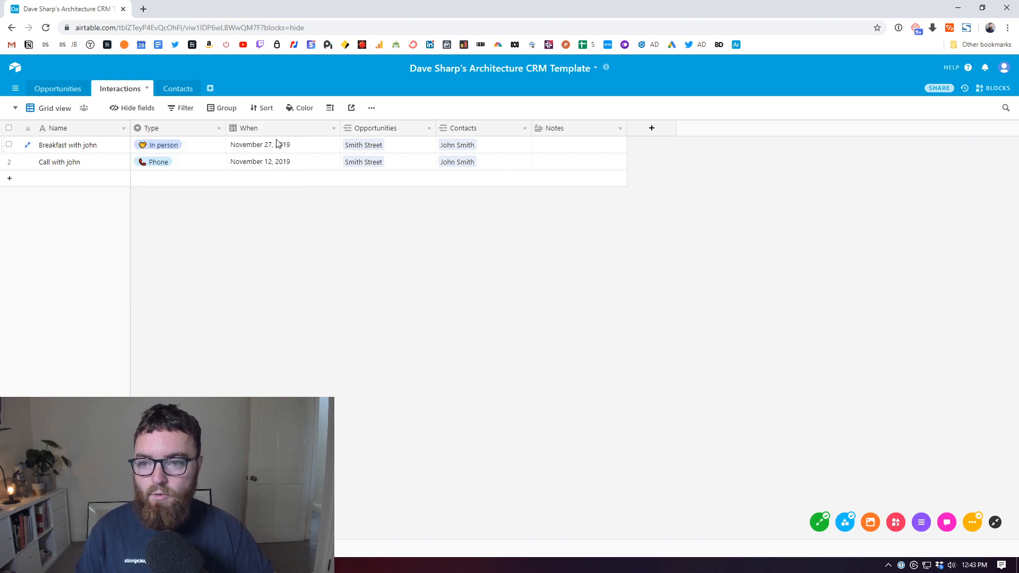
Step: Check the first interaction's When date picker and Notes cell without edits, then return to Opportunities
click(279, 150)
click(305, 148)
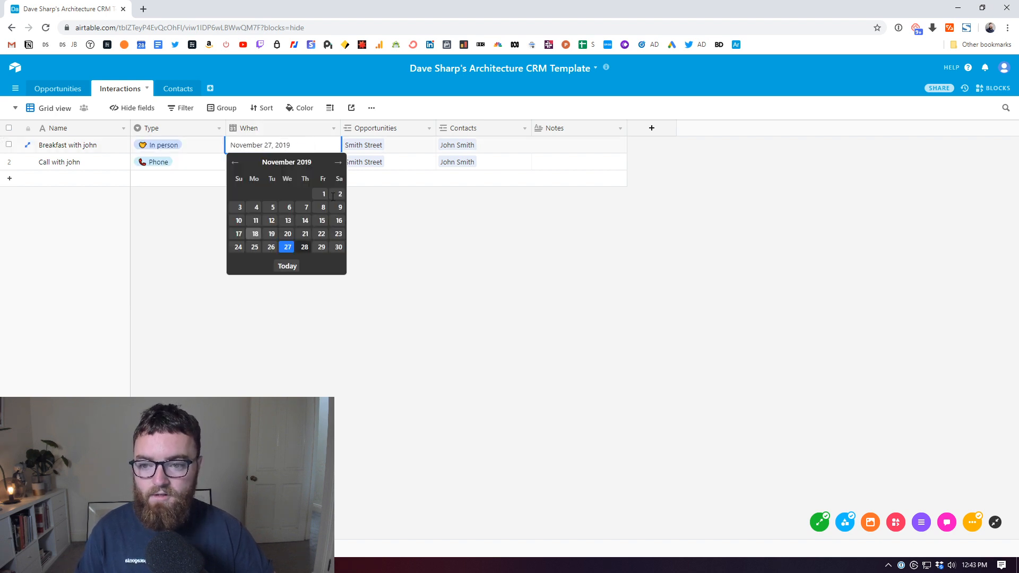
click(380, 309)
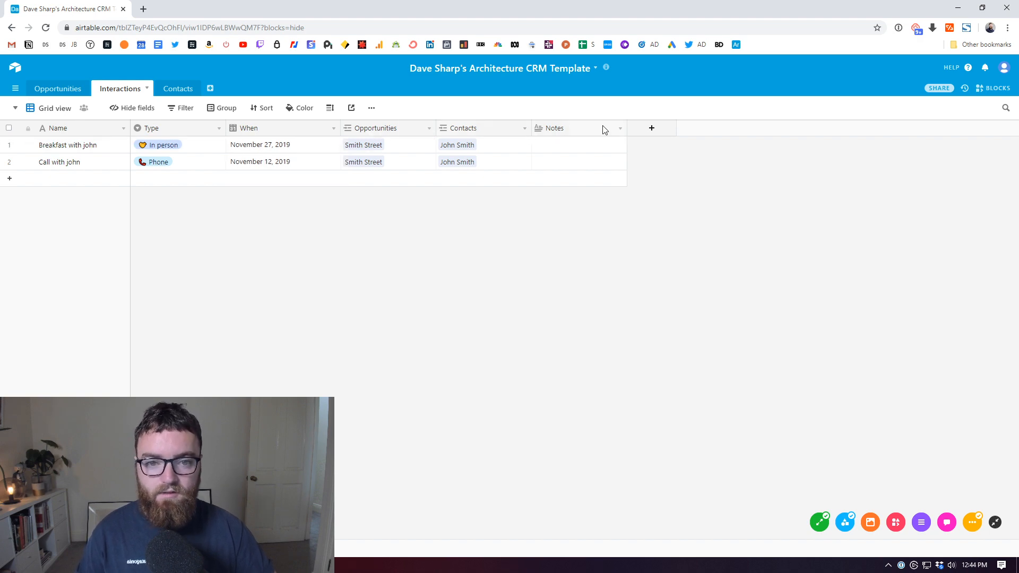
click(608, 148)
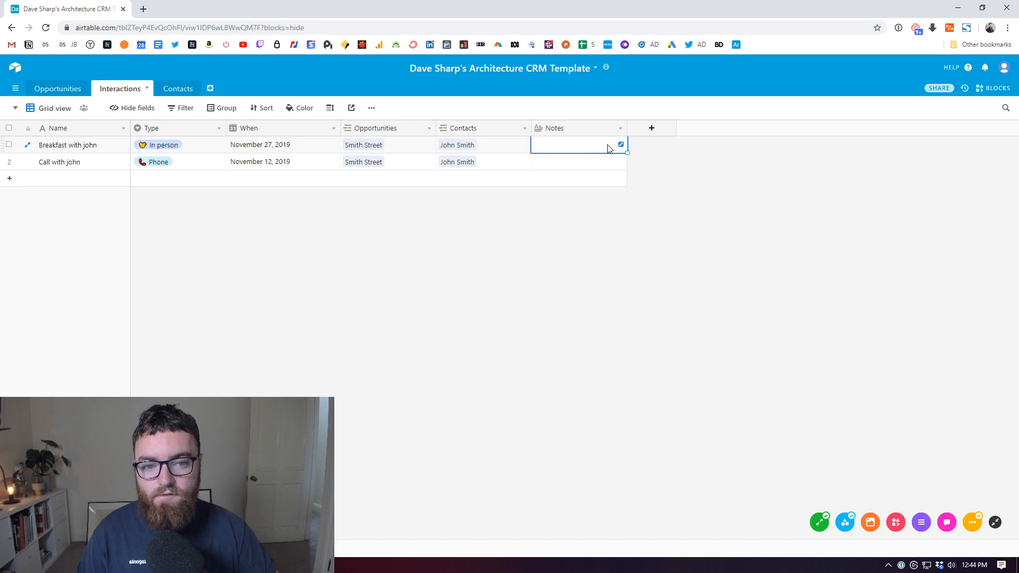
click(588, 144)
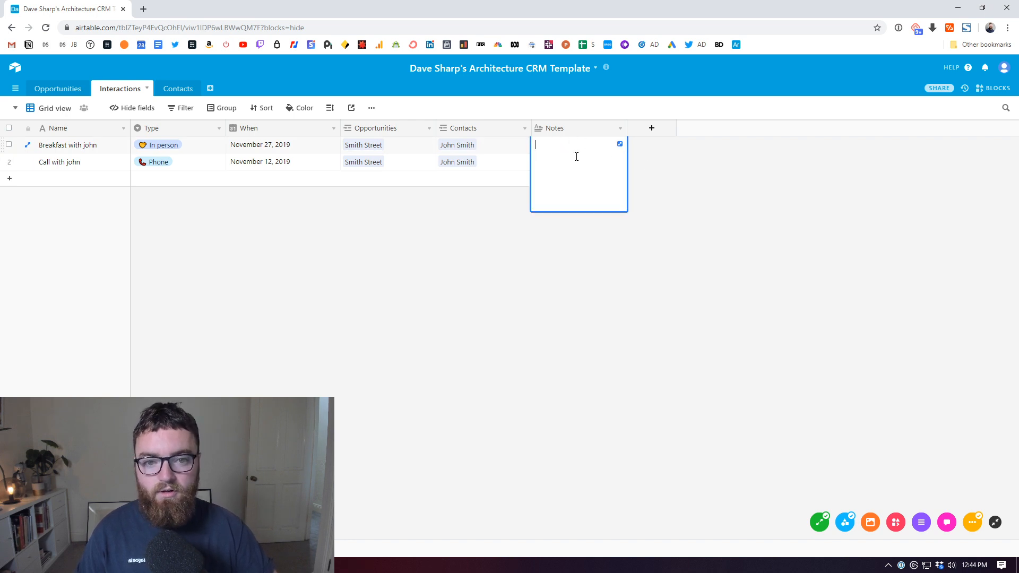
click(57, 89)
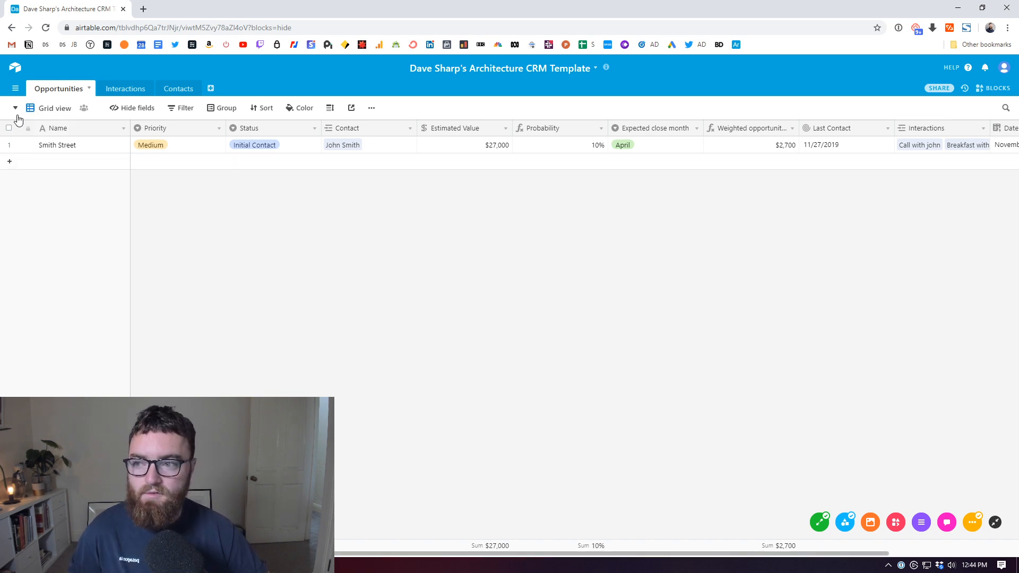
click(218, 113)
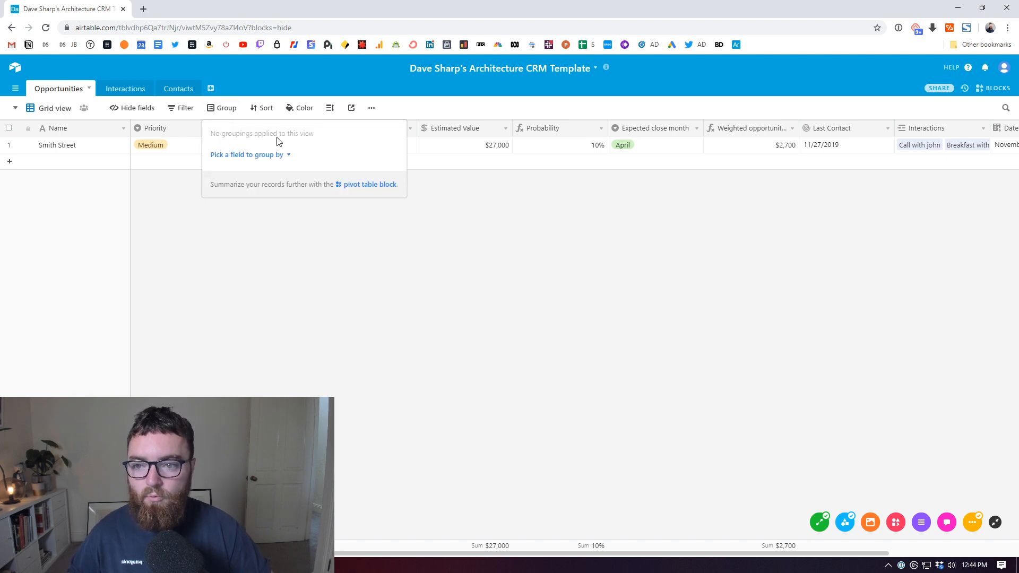
click(290, 156)
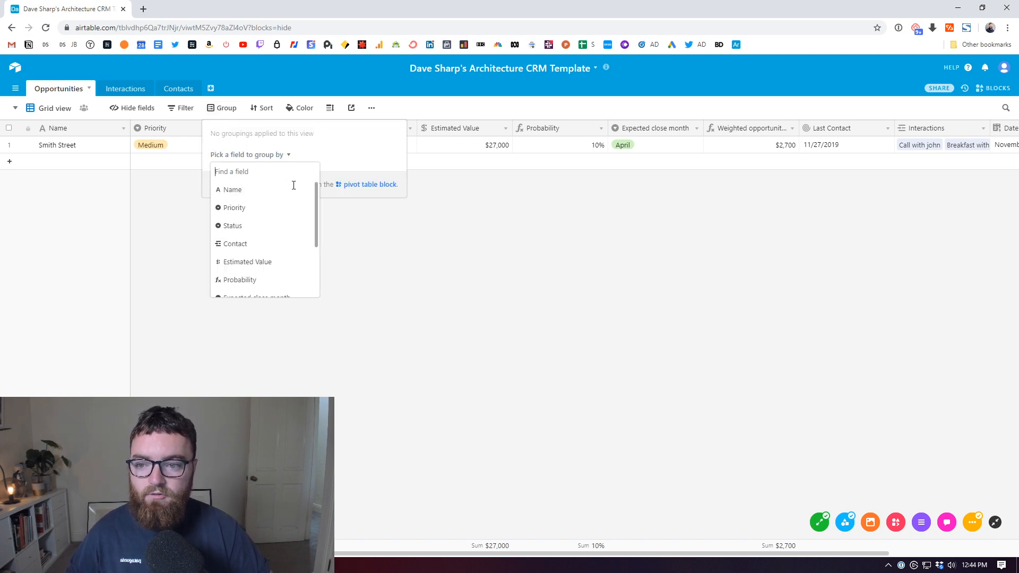
drag(318, 221, 315, 265)
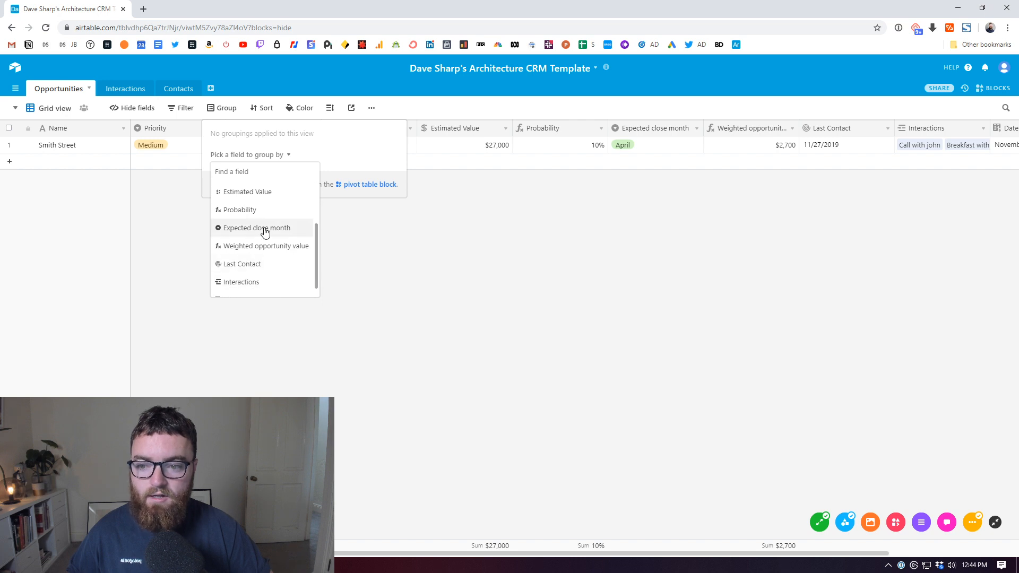
click(257, 230)
click(77, 254)
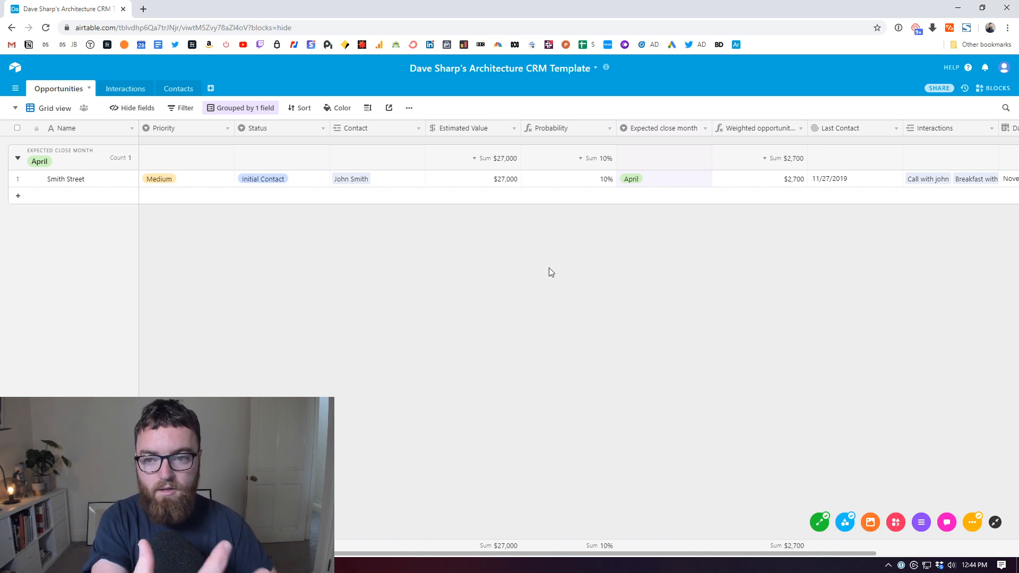
click(240, 109)
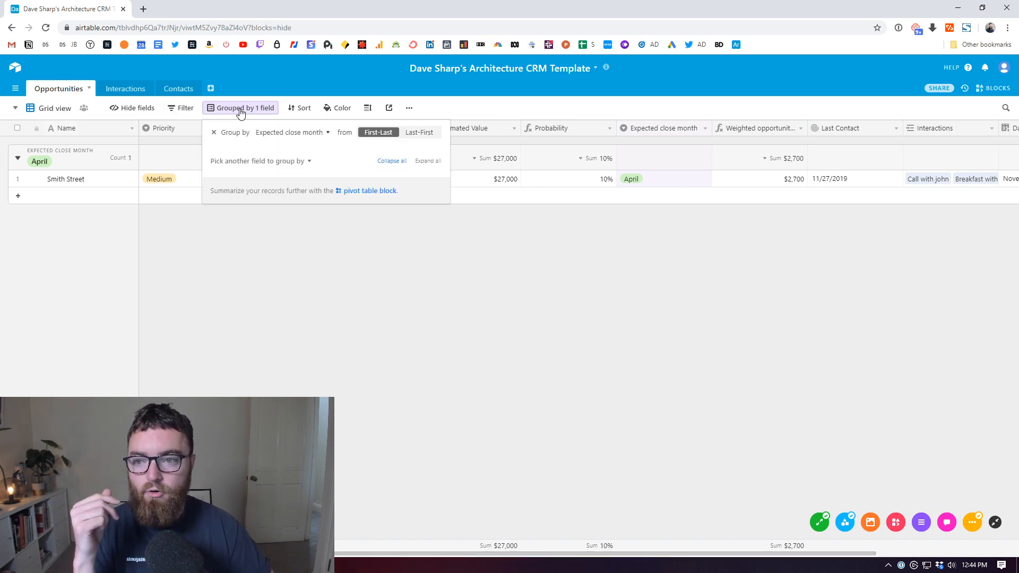
click(284, 169)
click(254, 230)
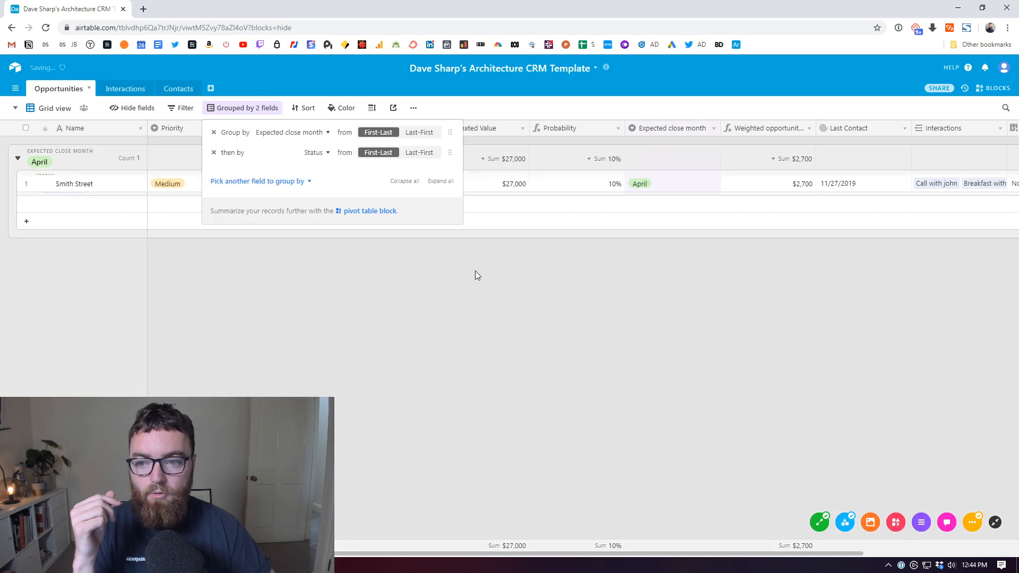
click(297, 322)
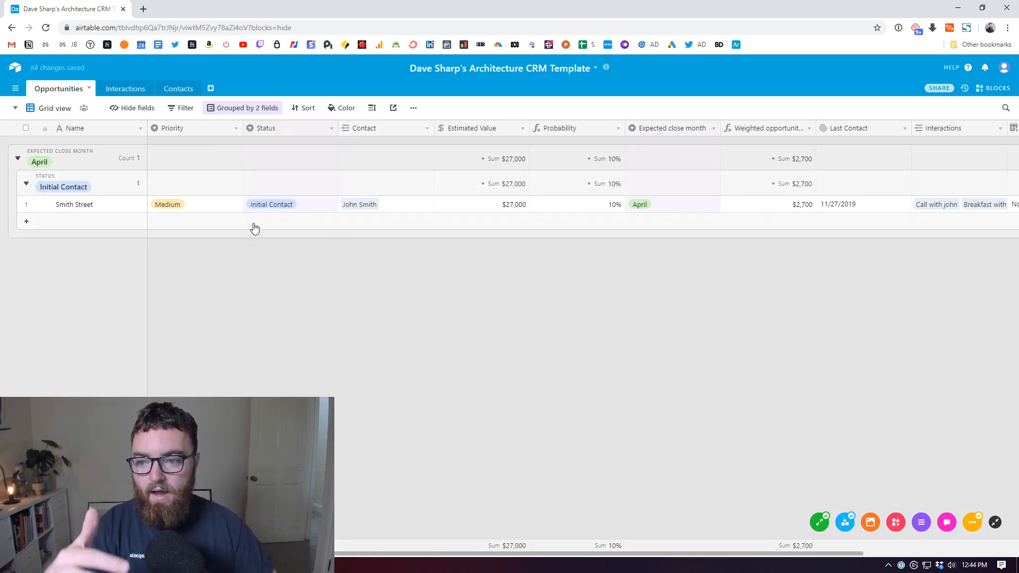
click(253, 109)
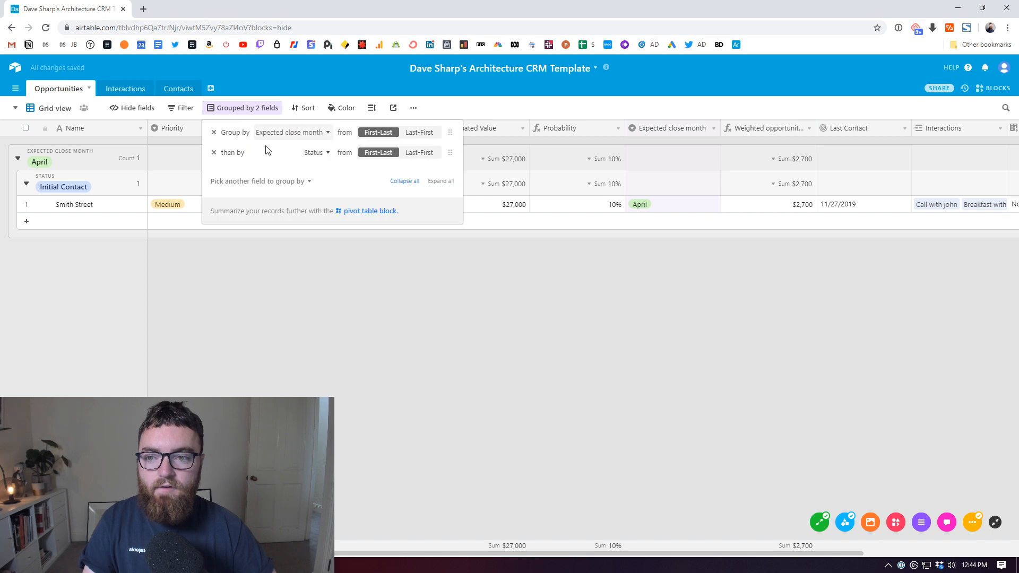
click(214, 153)
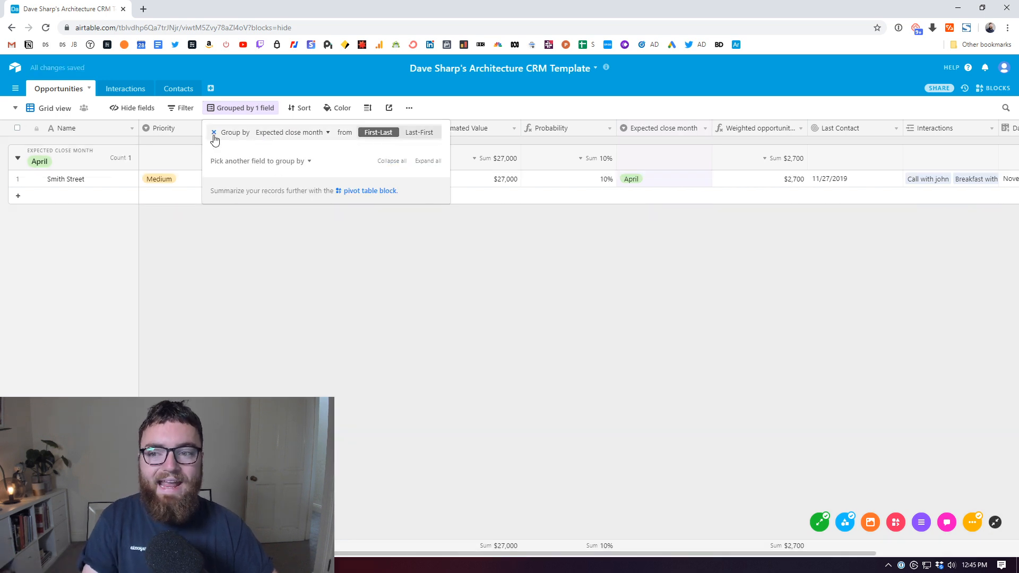
click(214, 132)
click(355, 267)
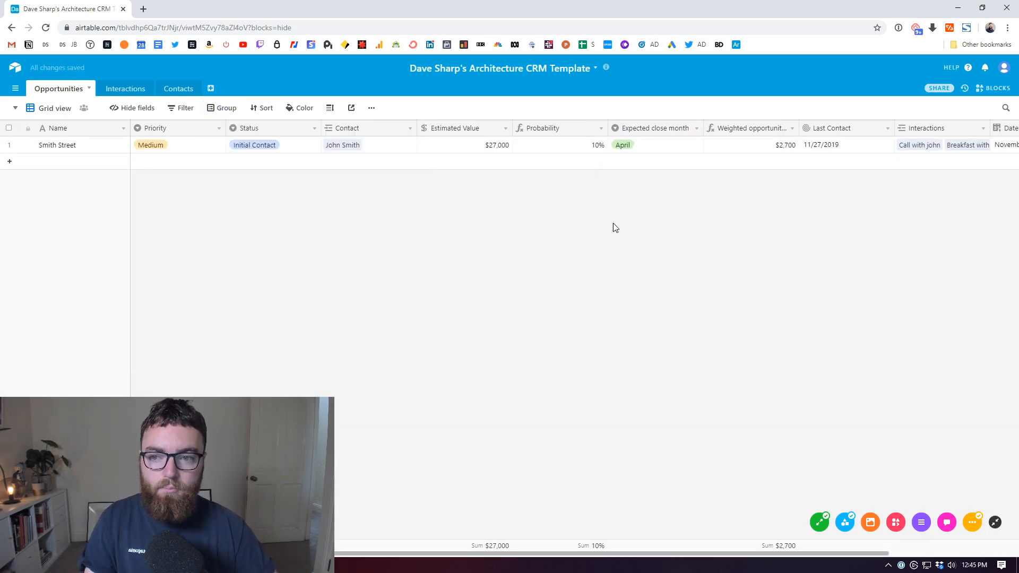
Step: Create a Kanban view of Opportunities stacked by Status and drag Smith Street between stages
click(16, 109)
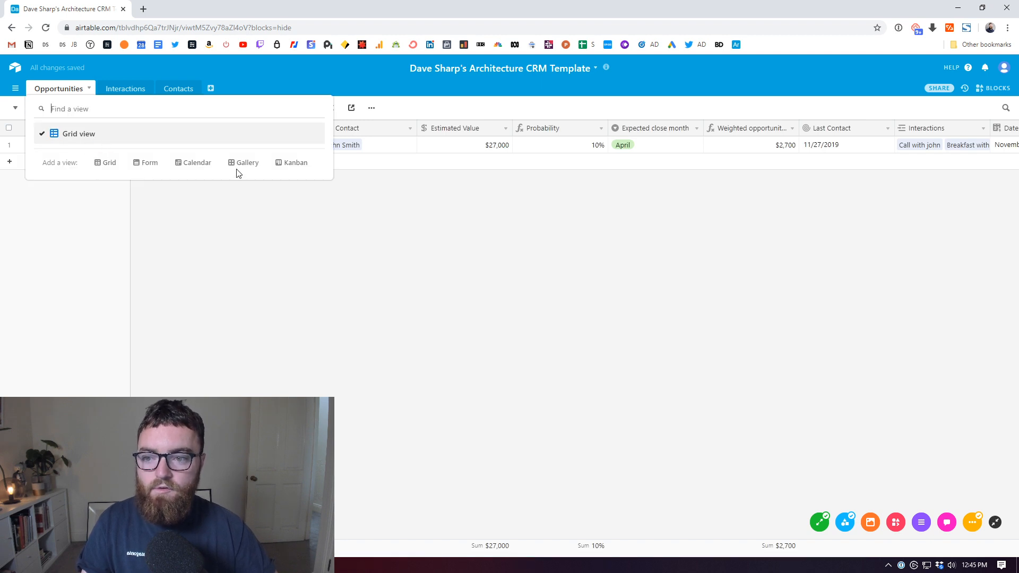
click(289, 164)
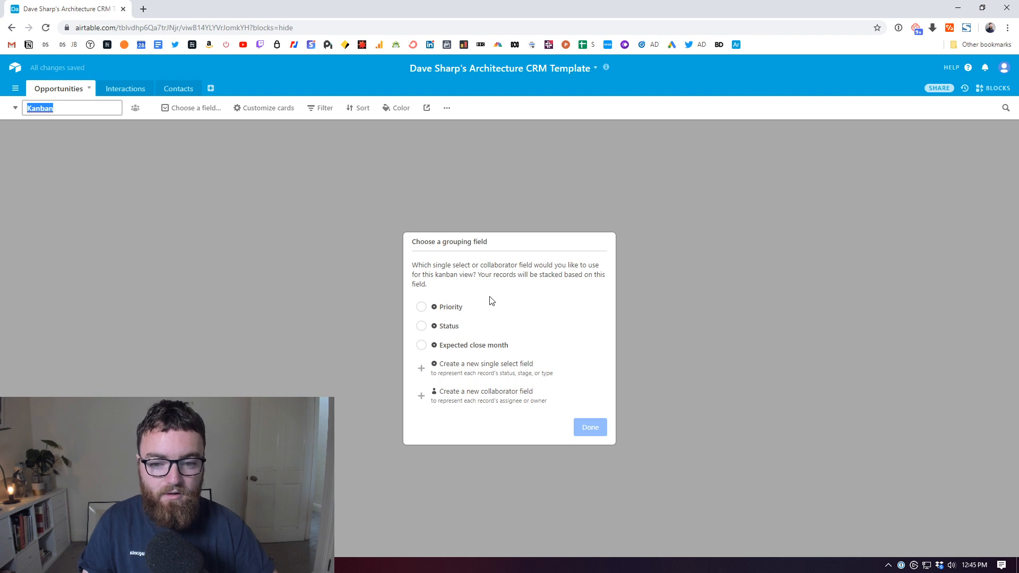
click(485, 325)
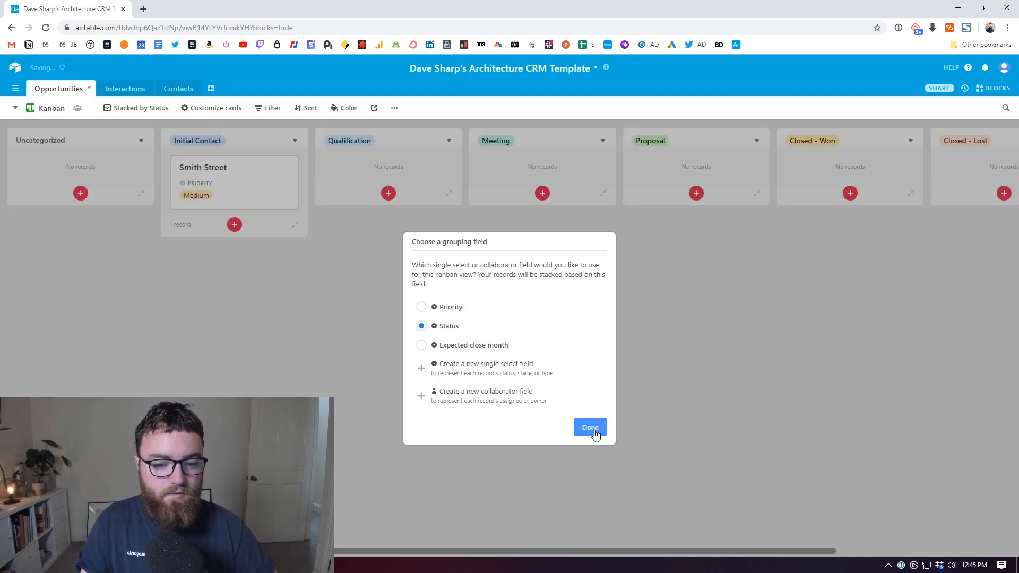
click(590, 428)
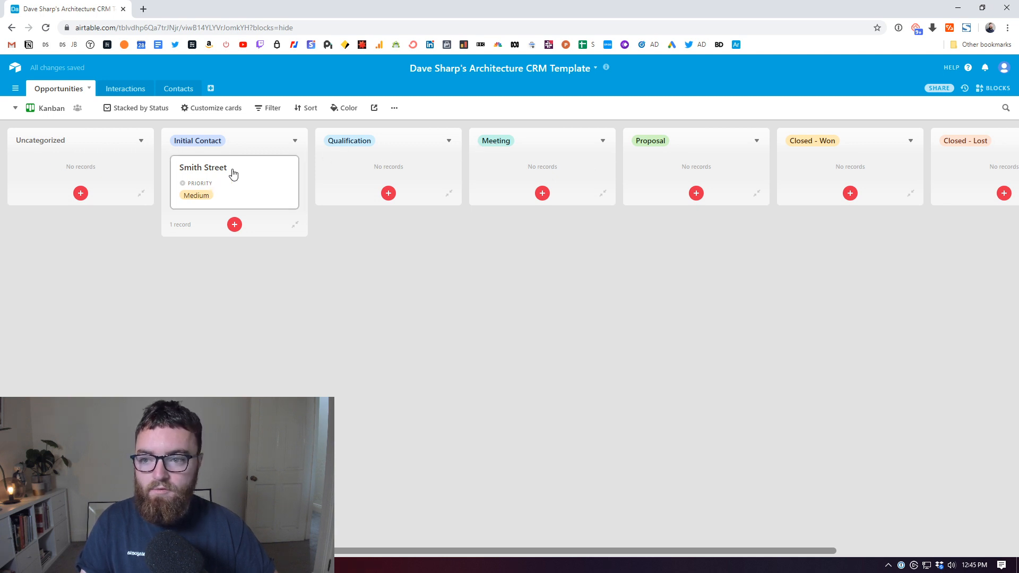
mouse_move(232, 173)
mouse_down()
mouse_move(337, 188)
mouse_move(391, 175)
mouse_move(827, 154)
mouse_move(305, 192)
mouse_move(229, 168)
mouse_up()
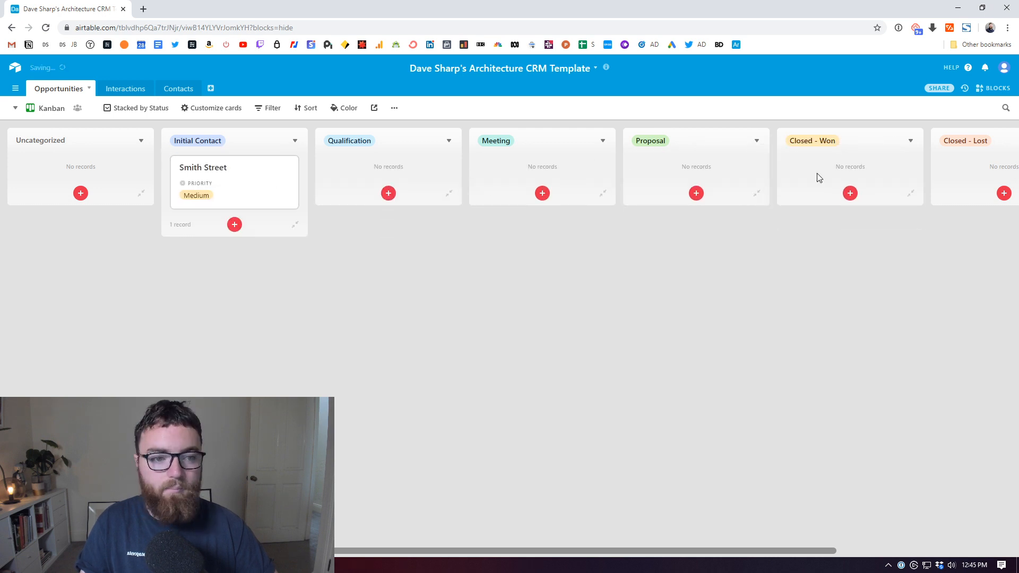
Step: Switch Opportunities back to the Grid view
click(14, 110)
click(86, 134)
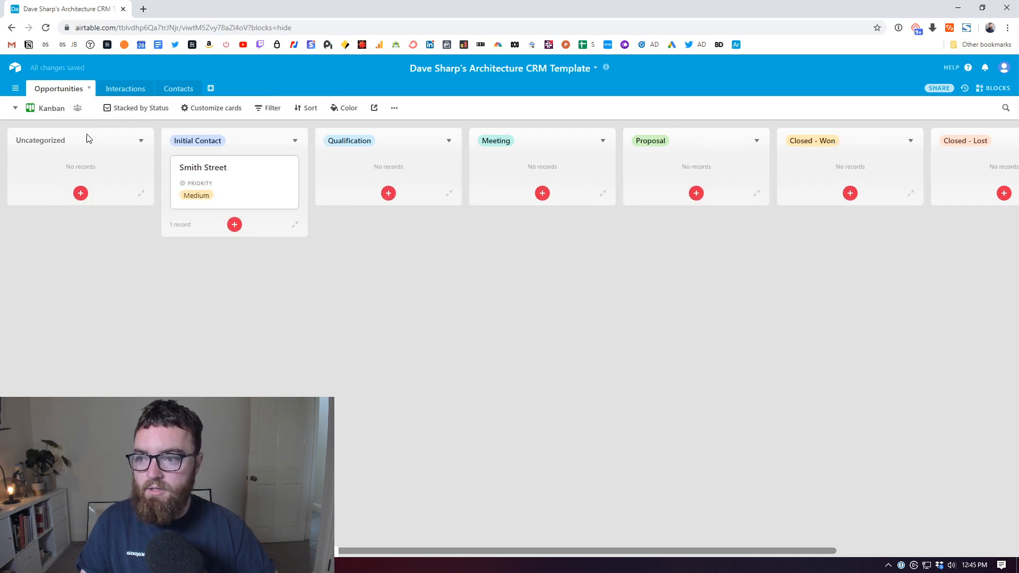
click(15, 109)
click(70, 135)
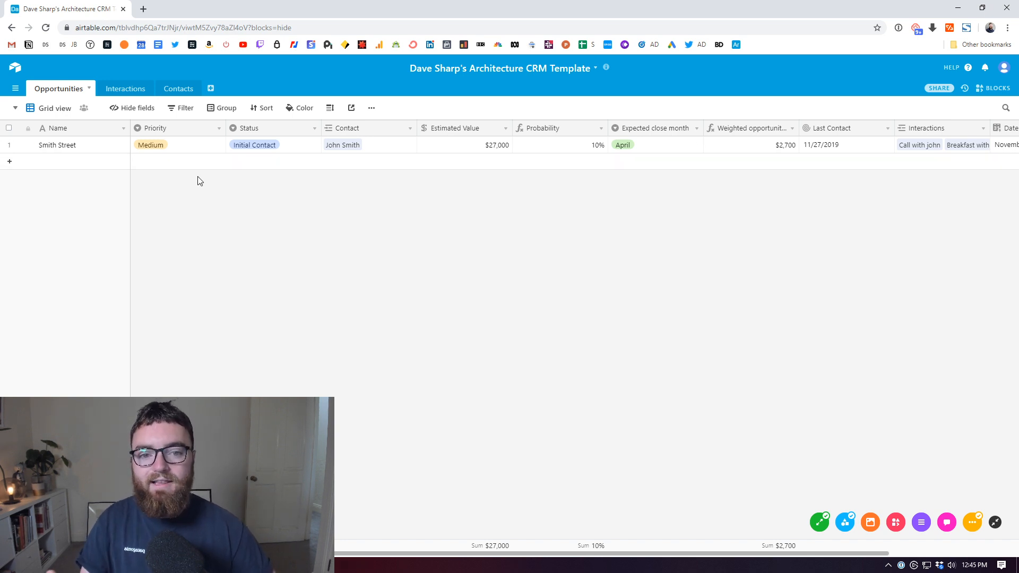
Step: Add a Jane's House opportunity with Very High priority
click(56, 167)
text(Jane's House)
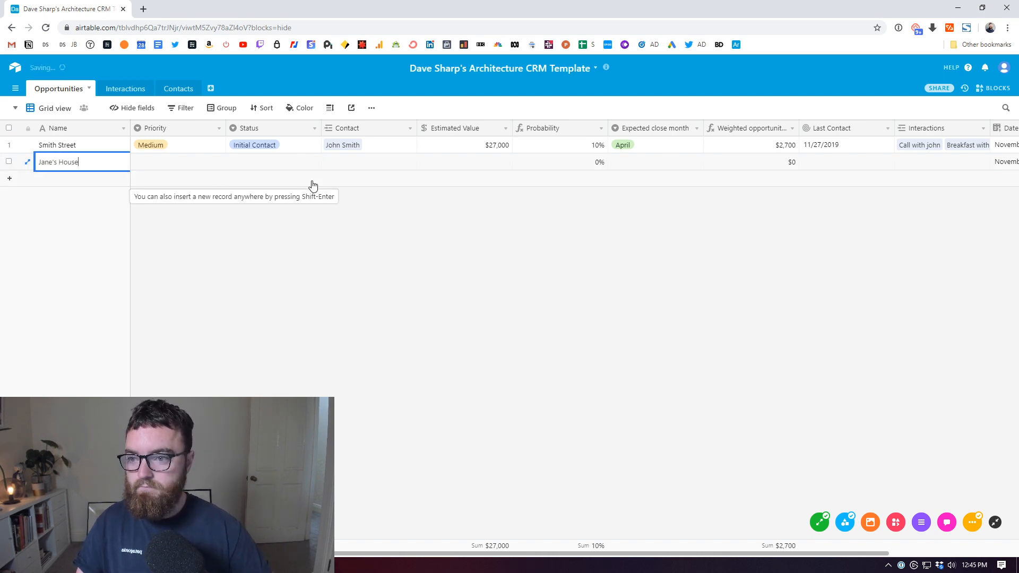
click(204, 163)
click(217, 163)
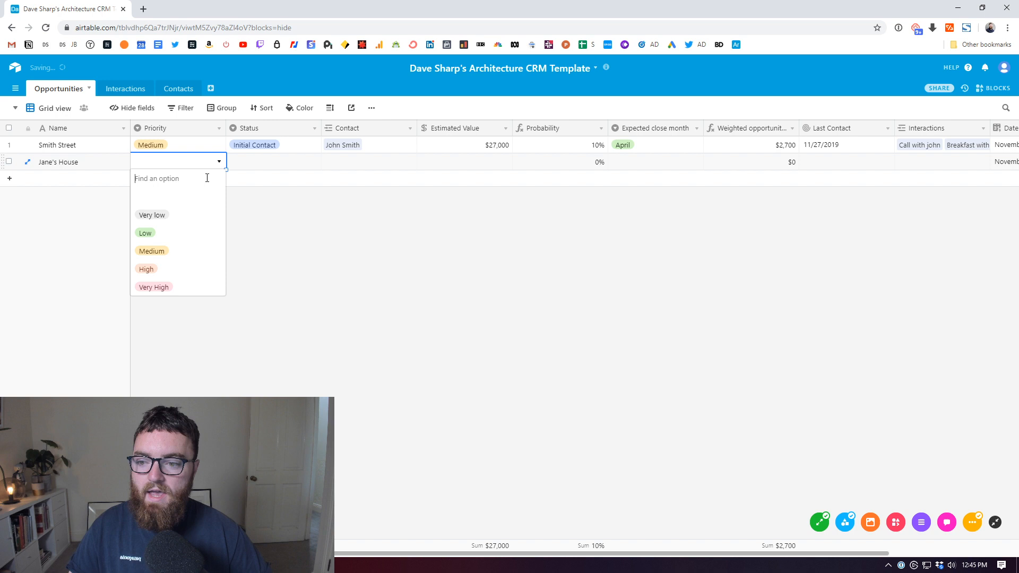
click(182, 286)
Step: Set Jane's House status to Proposal and start linking a contact
click(284, 167)
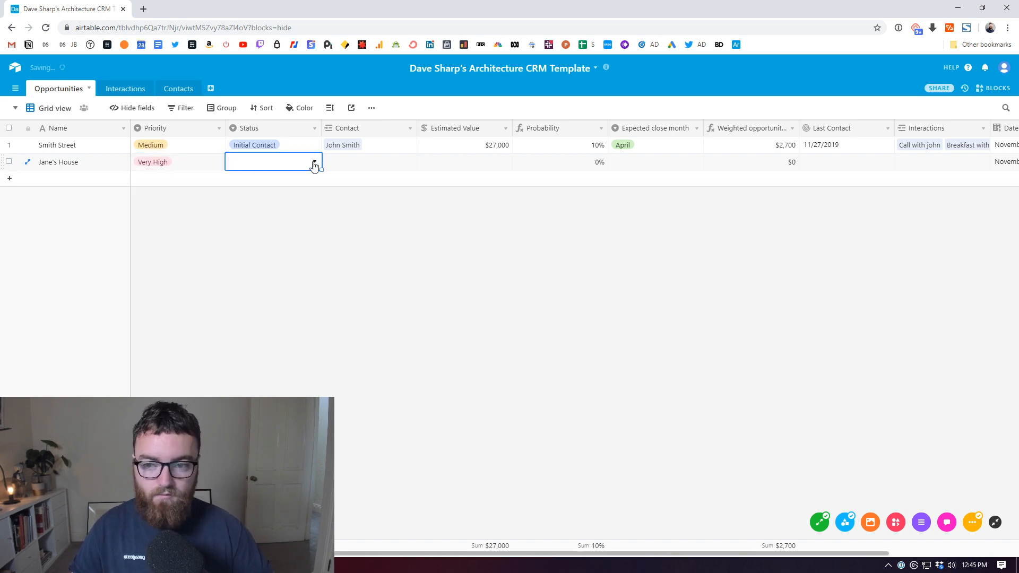
click(312, 162)
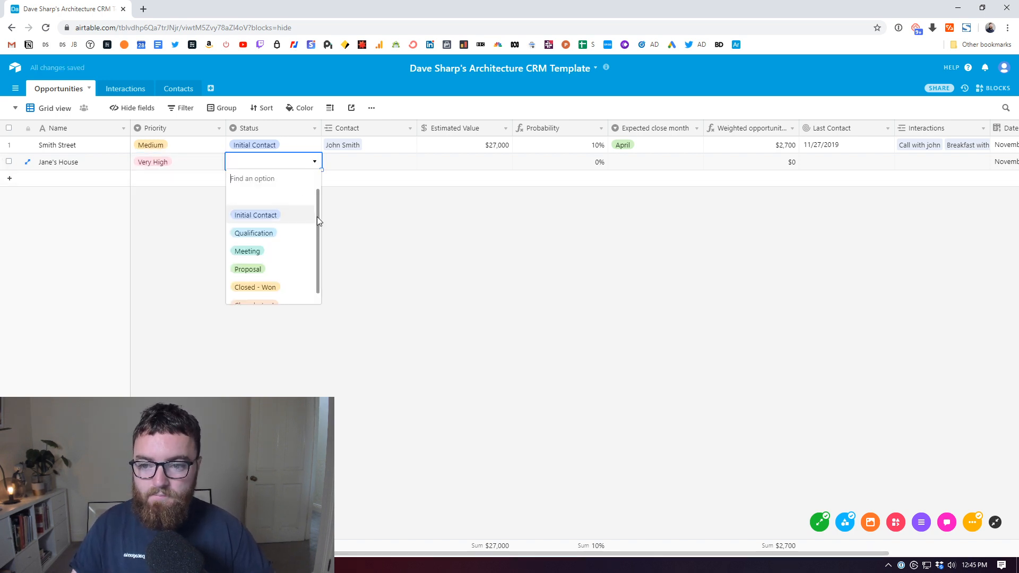
click(293, 259)
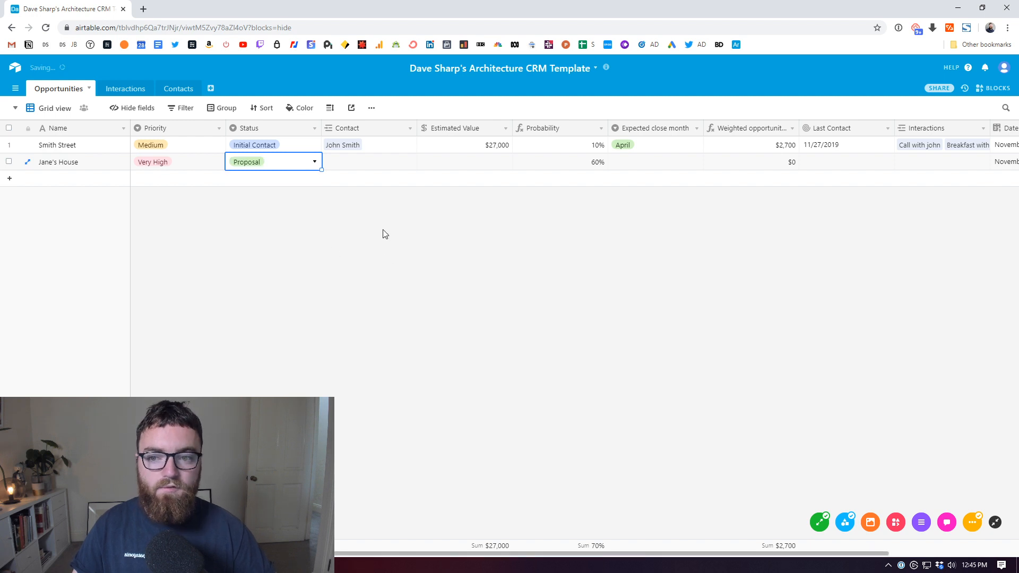
click(366, 165)
click(327, 164)
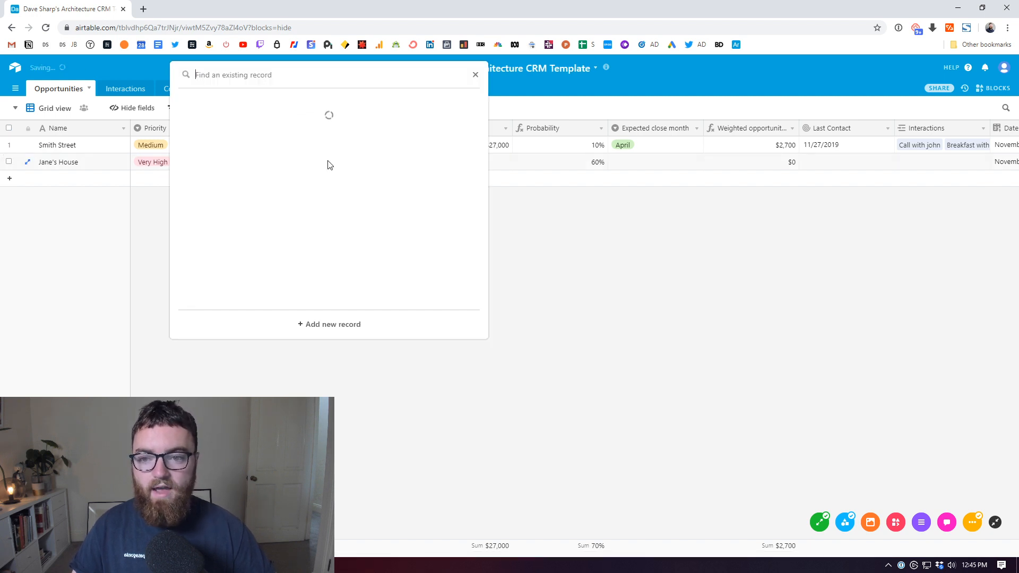
Step: Add a new linked contact with the person's full name, e-mail and phone number, then close the records
click(331, 324)
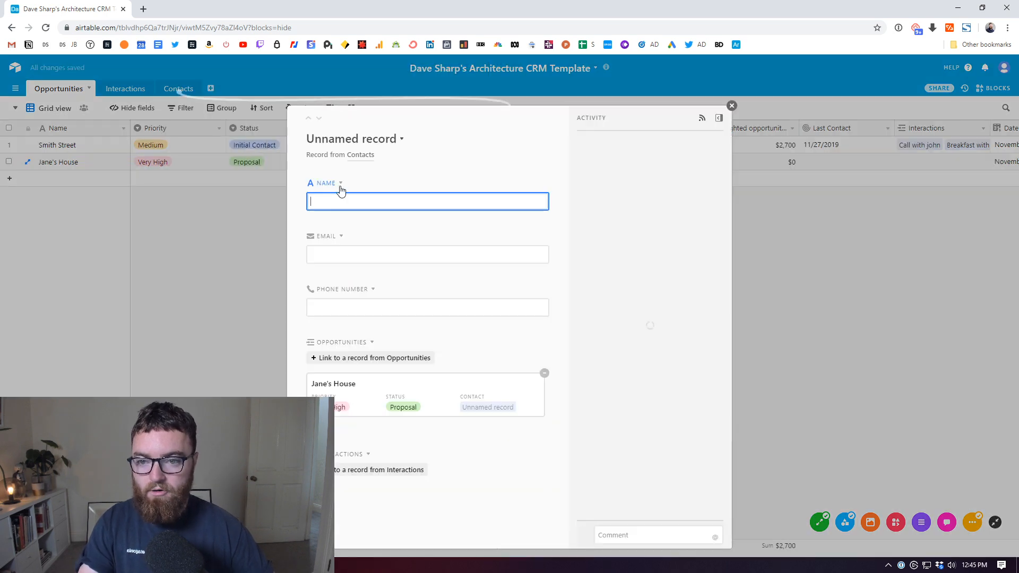
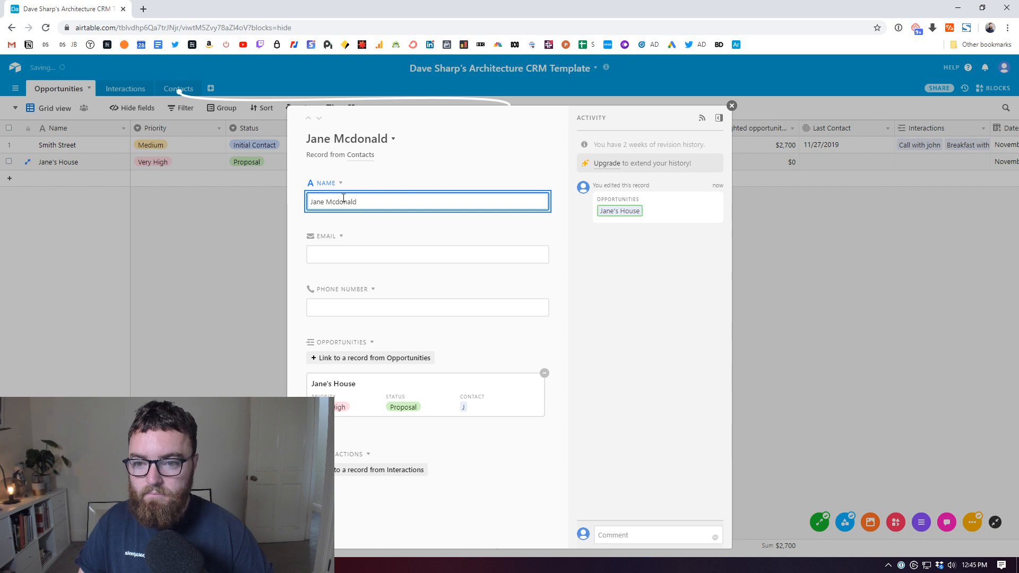
click(384, 255)
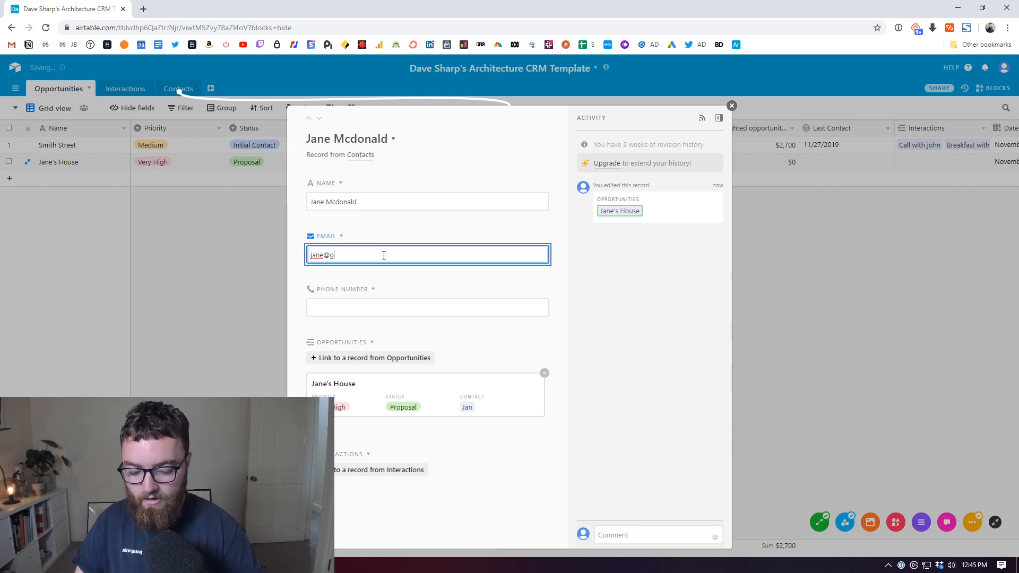
key(Tab)
text(()
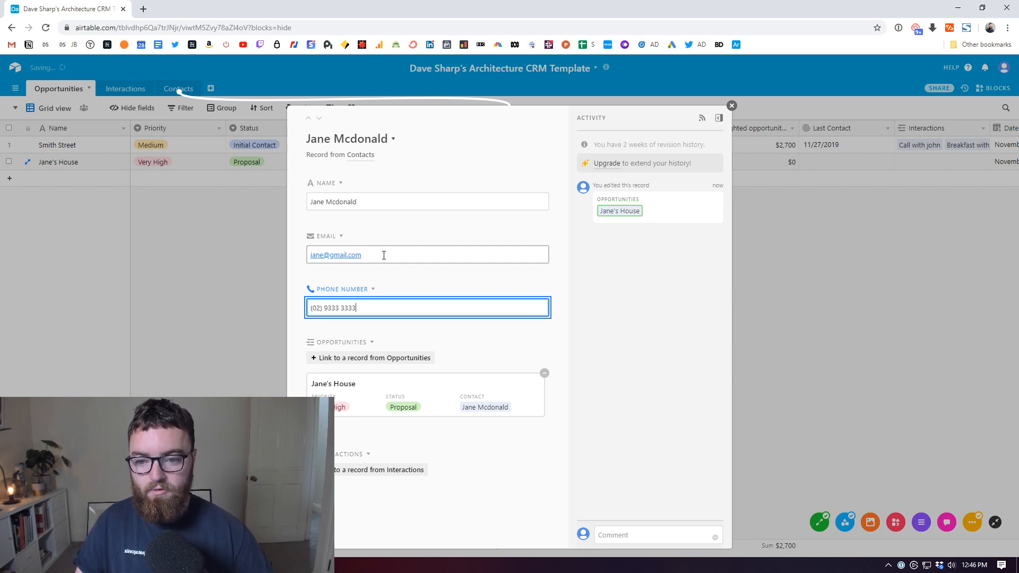
click(345, 406)
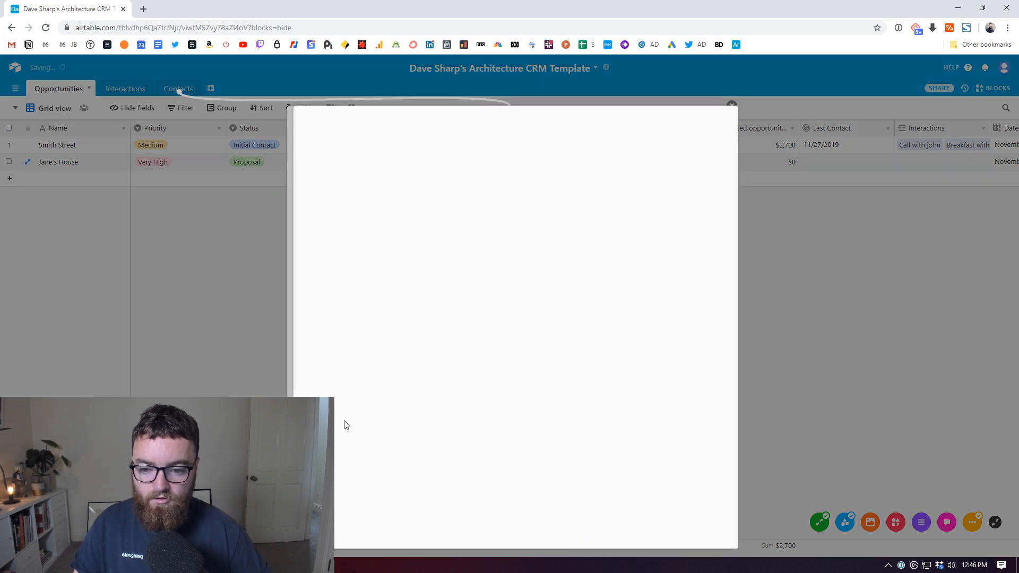
click(732, 106)
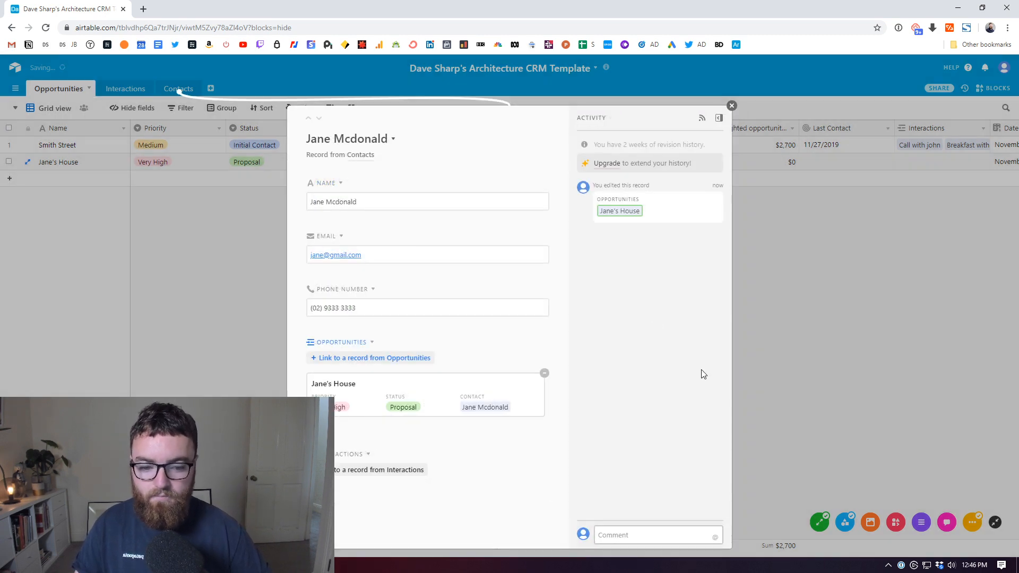
click(731, 106)
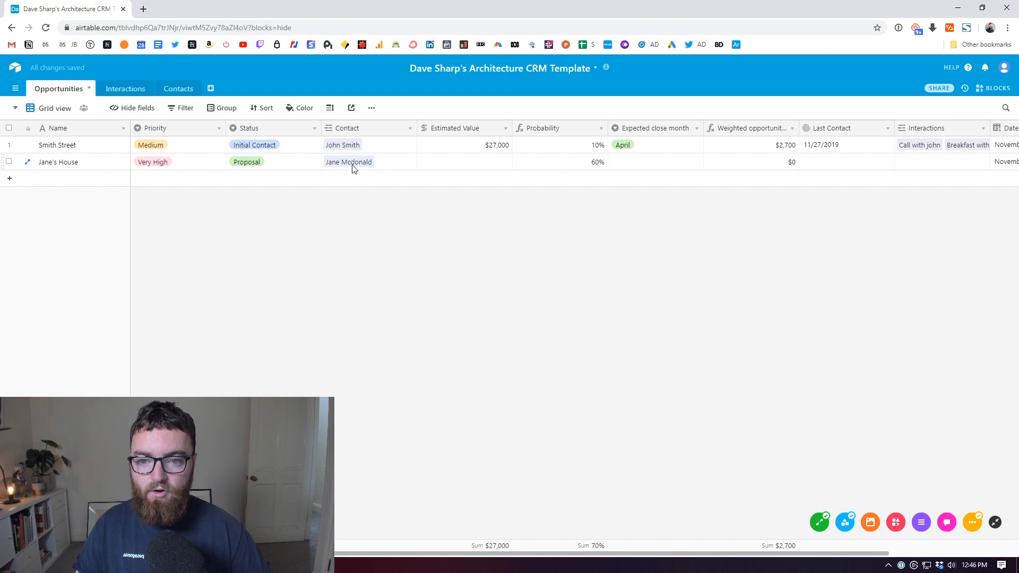
Step: Set Jane's House estimated value to $65,000
click(169, 92)
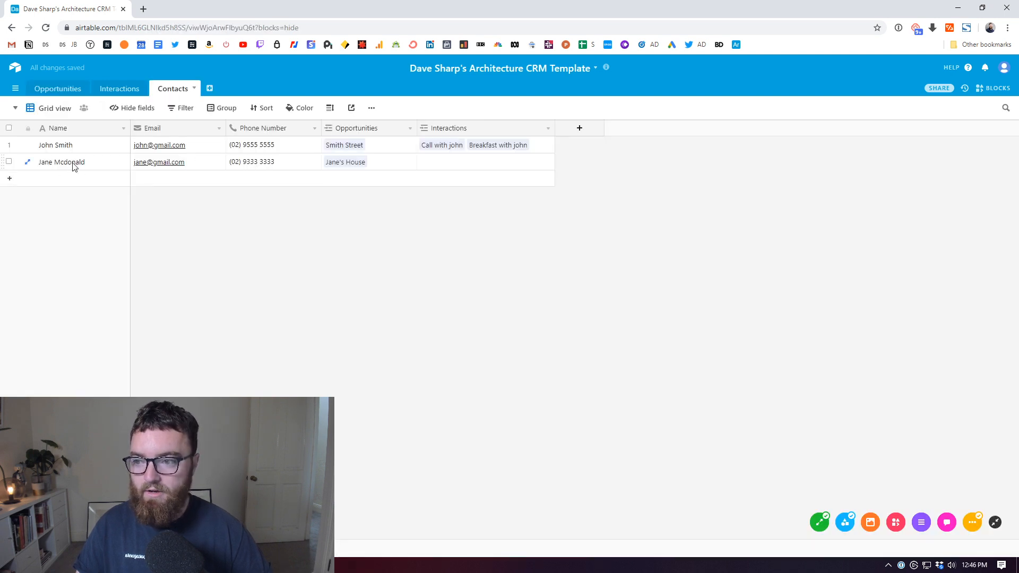
click(55, 89)
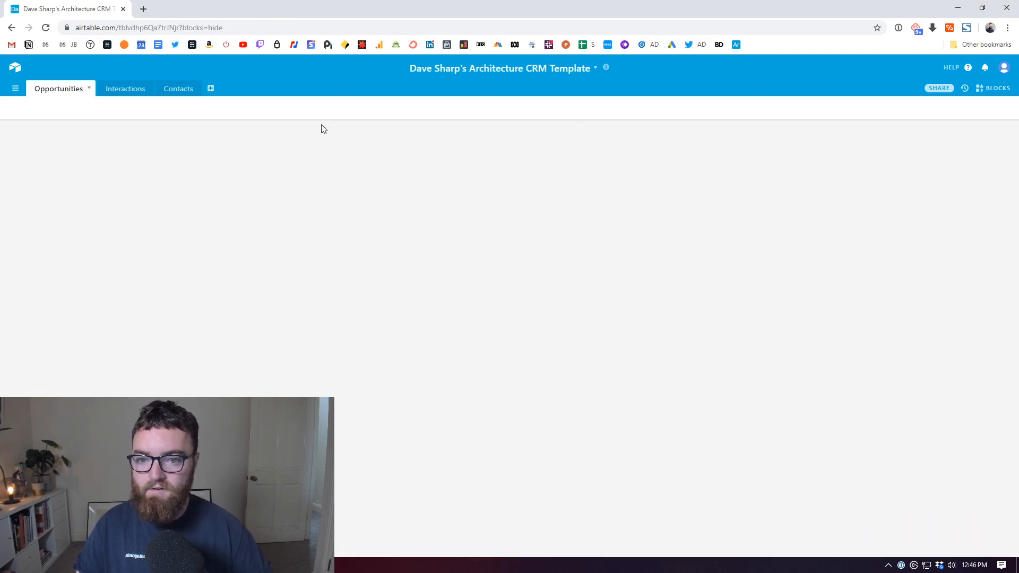
click(440, 164)
click(441, 165)
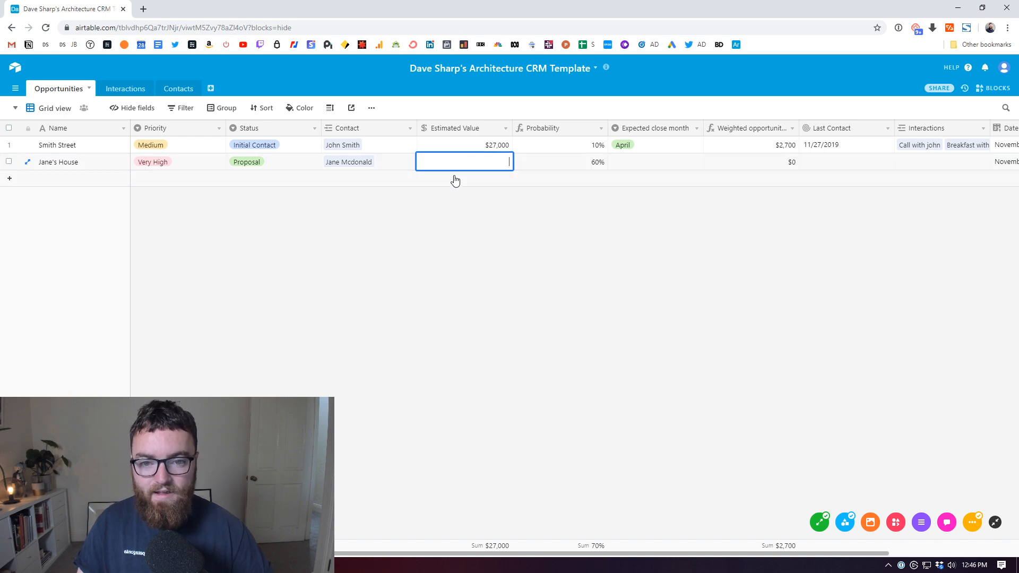
text(65,000)
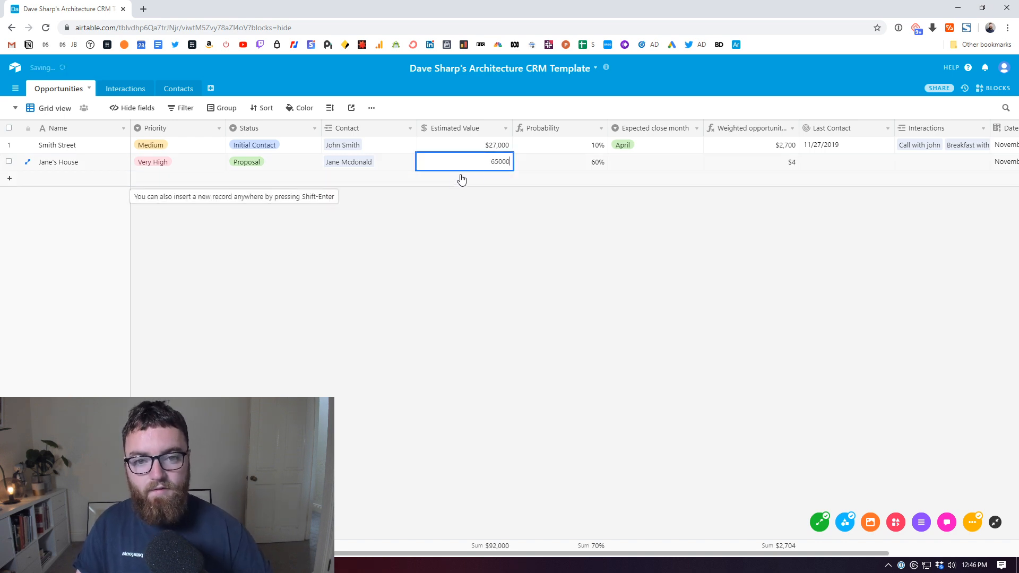
click(564, 236)
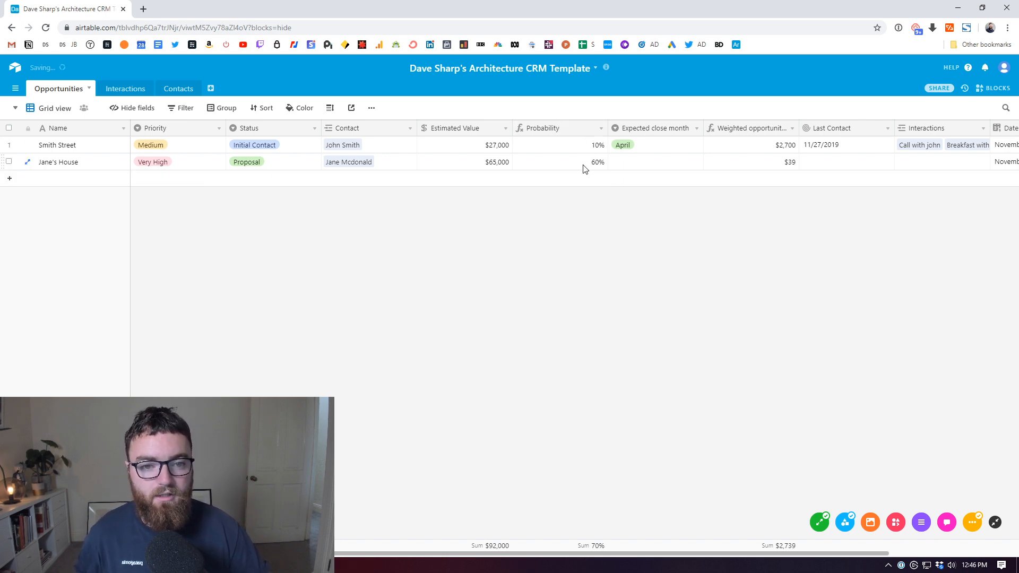
Step: Set Jane's House expected close month to January
click(690, 167)
click(696, 163)
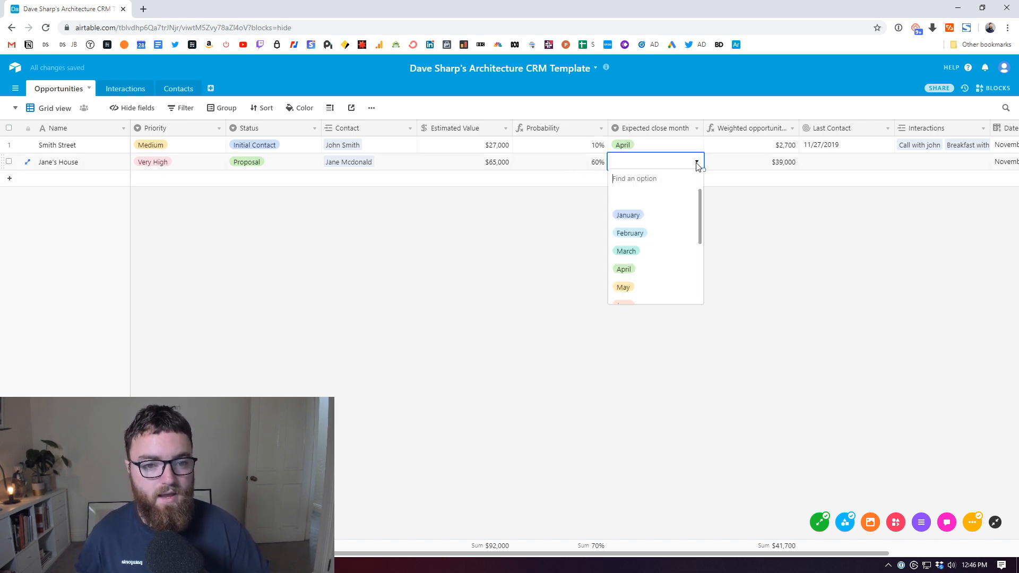
click(690, 216)
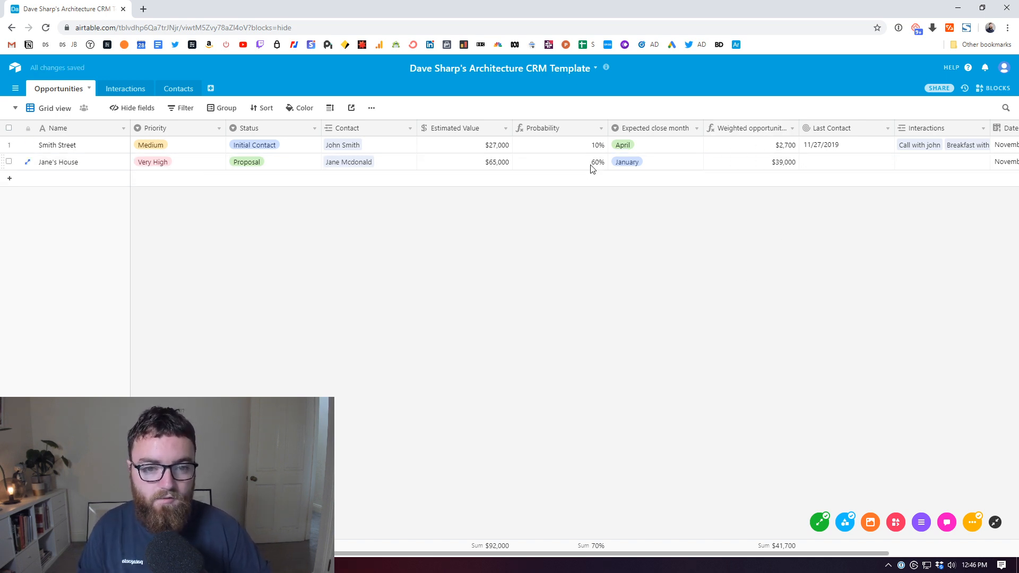
drag(412, 554, 555, 565)
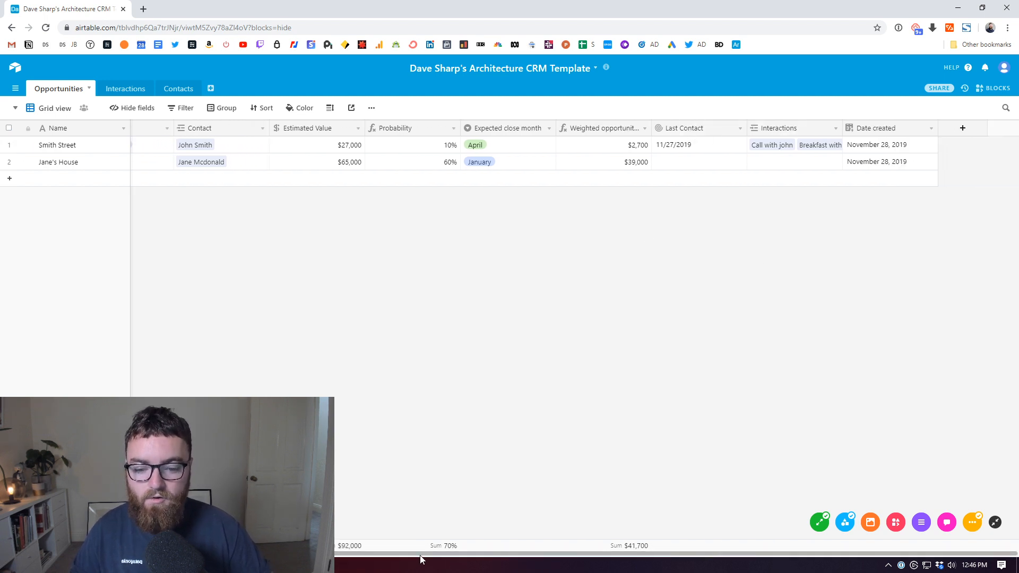
drag(421, 560, 276, 559)
click(124, 89)
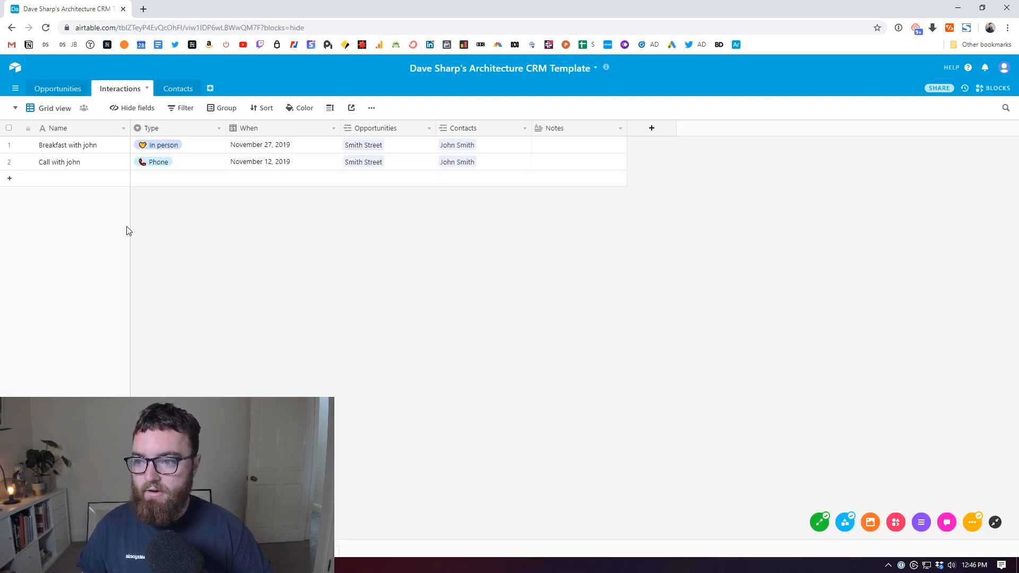
Step: Add a lunch interaction of type In person dated November 20, 2019
click(41, 178)
text(B)
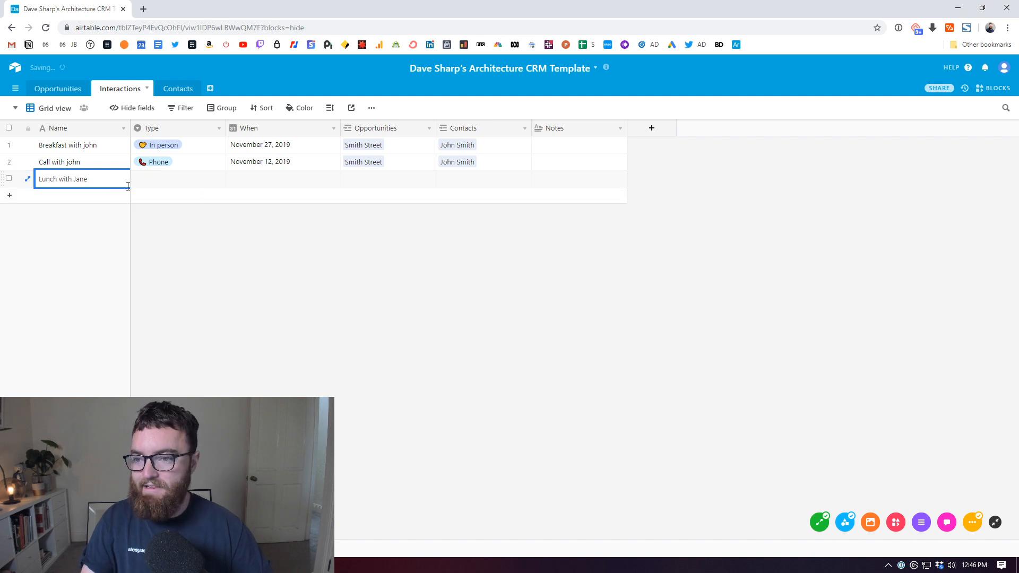
click(149, 181)
click(219, 179)
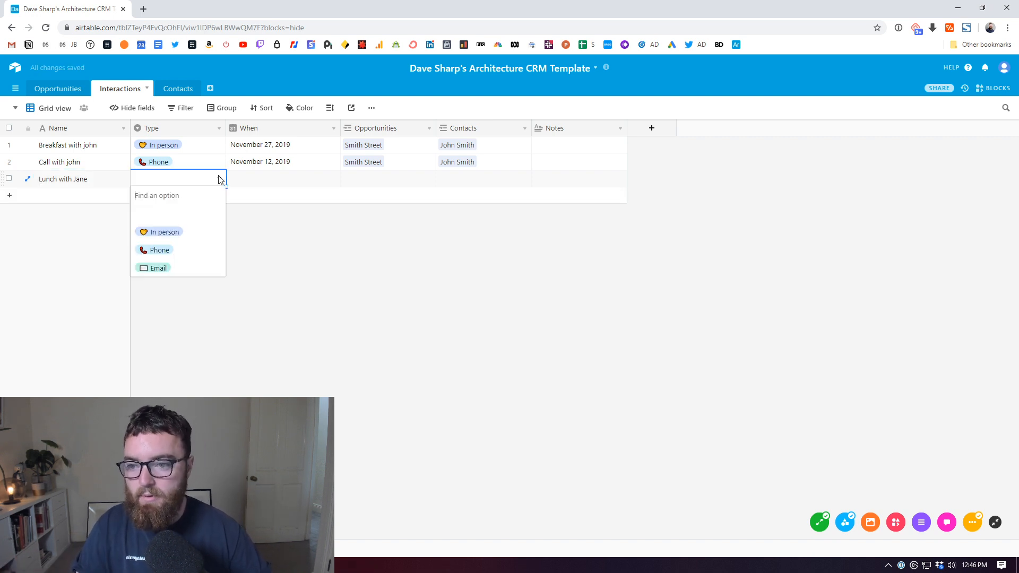
click(178, 232)
click(260, 179)
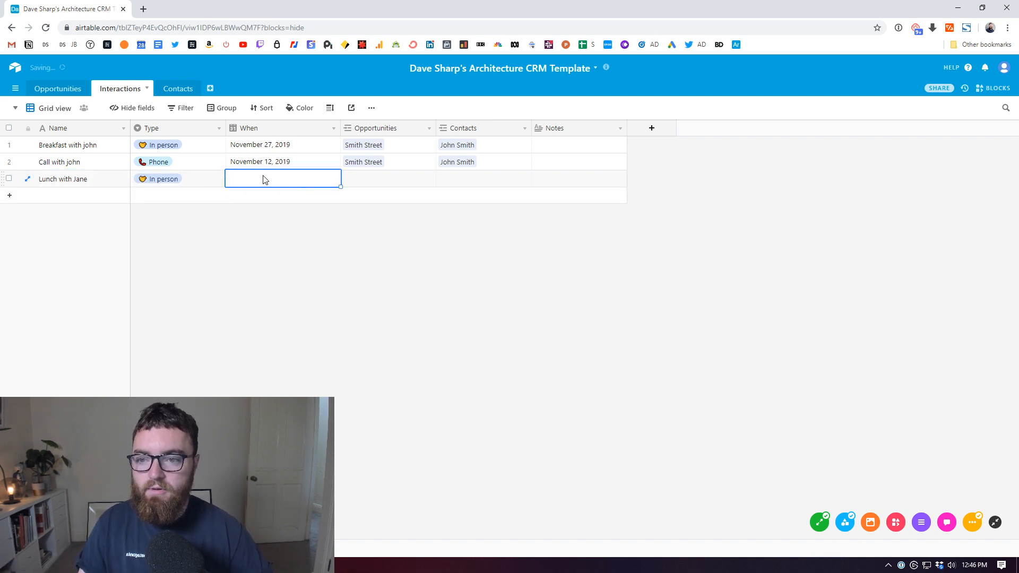
click(330, 180)
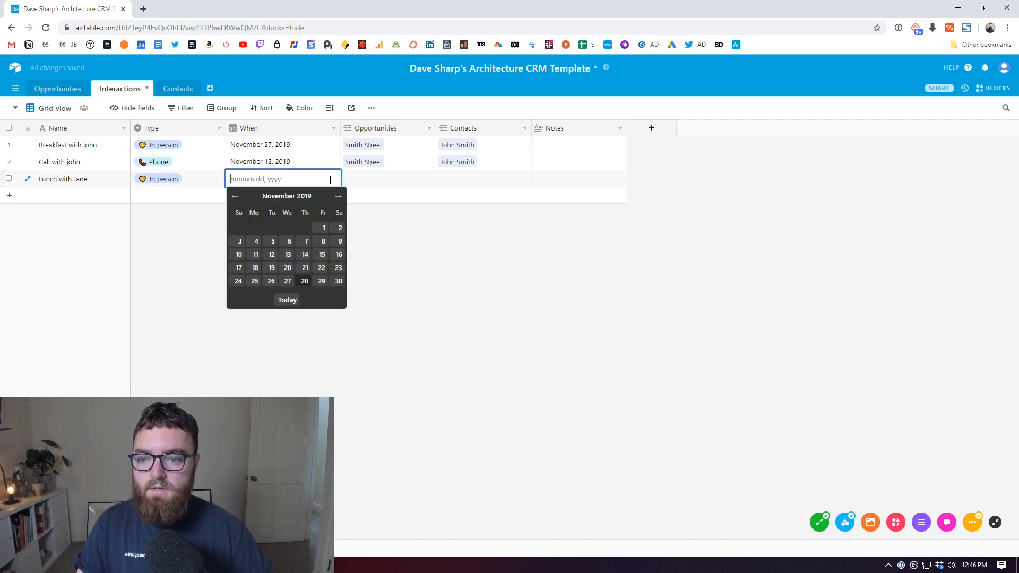
click(287, 268)
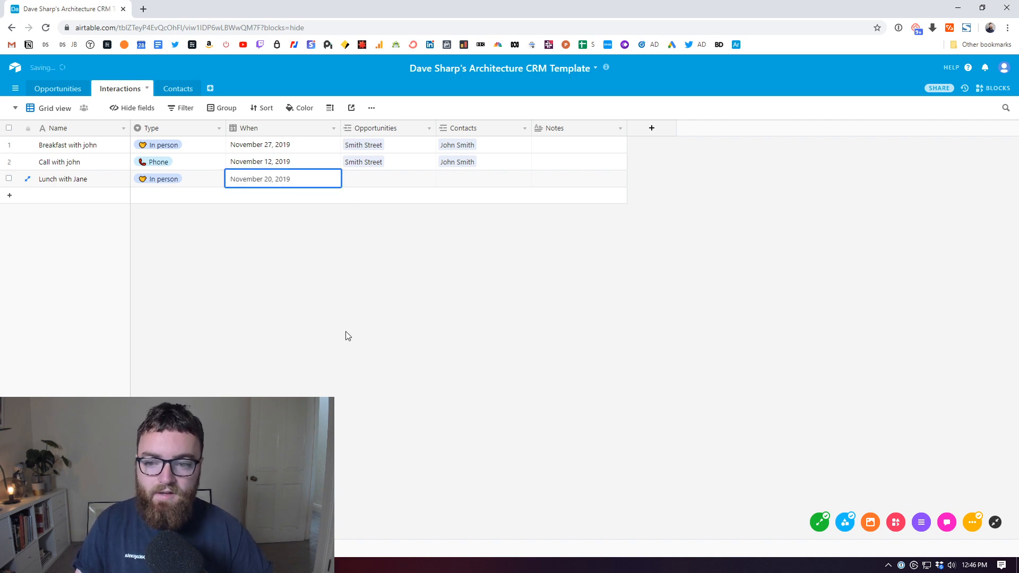
Step: Link the lunch interaction to the Jane's House opportunity and its contact
click(369, 178)
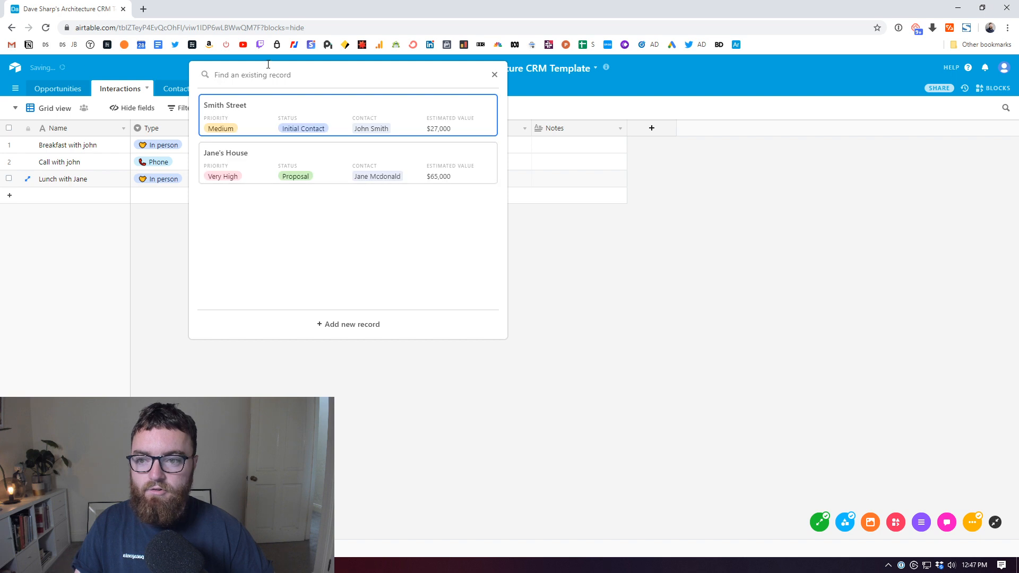
click(247, 171)
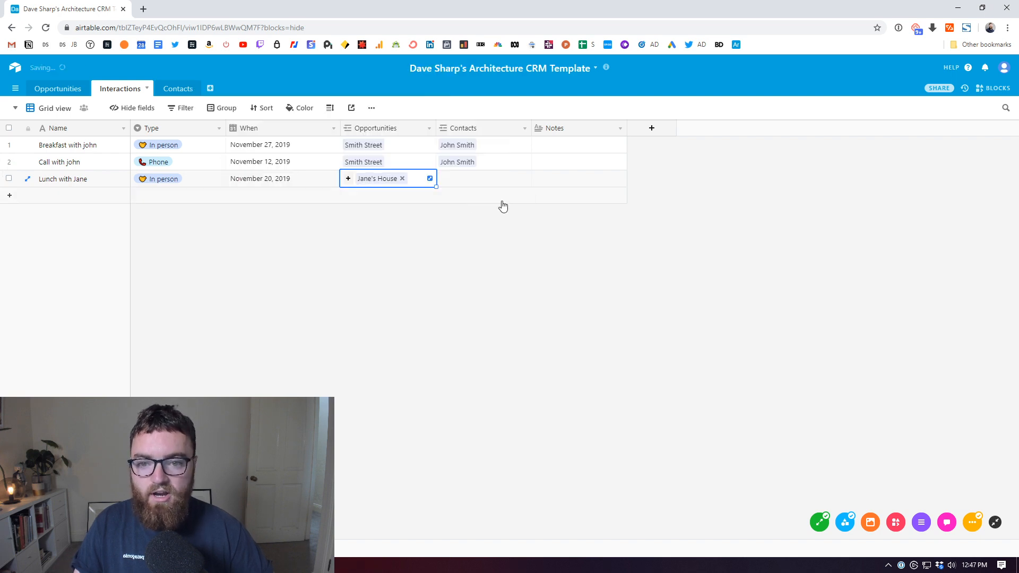
click(459, 181)
click(444, 179)
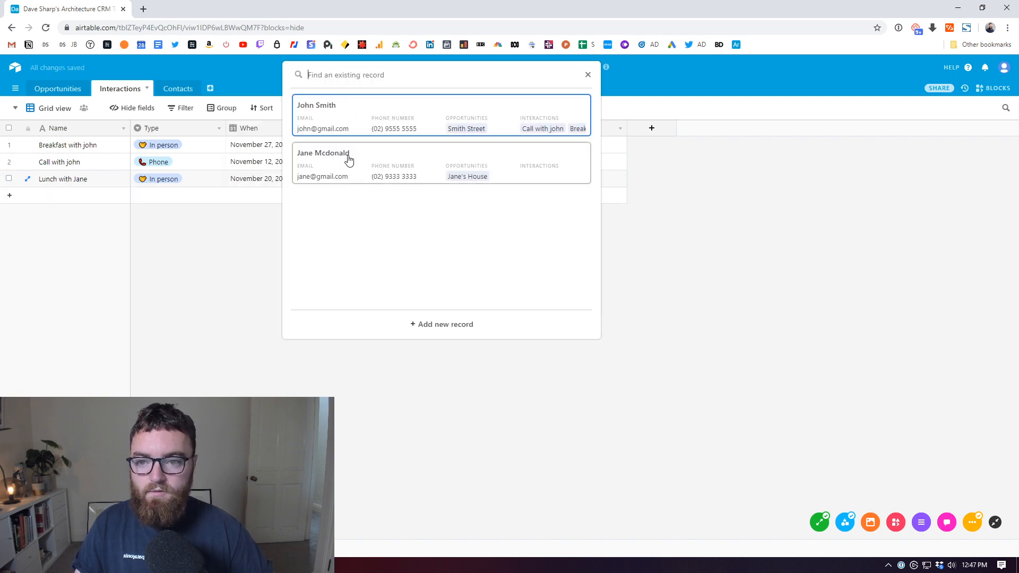
click(349, 161)
click(503, 291)
click(563, 180)
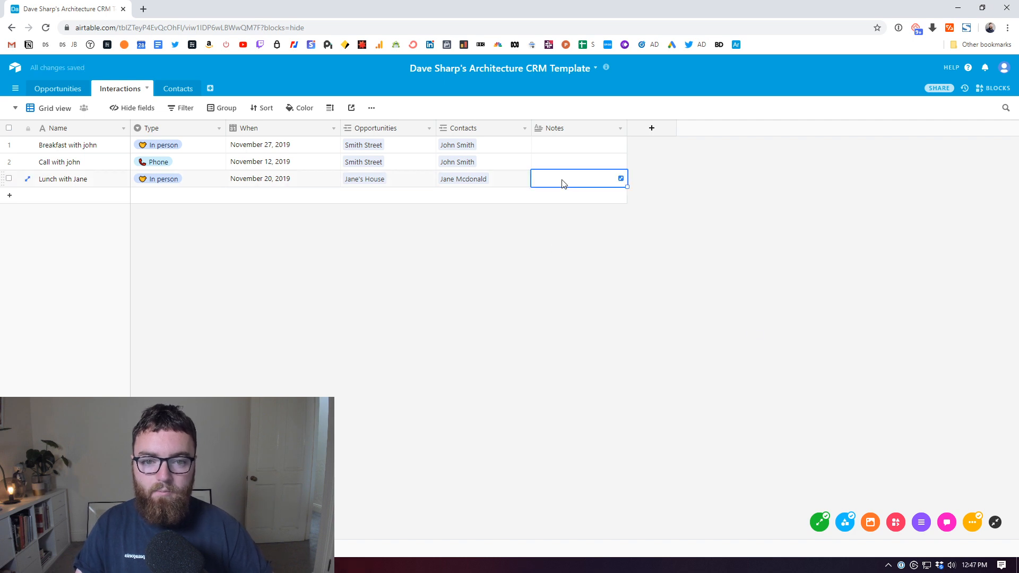
click(456, 298)
click(49, 91)
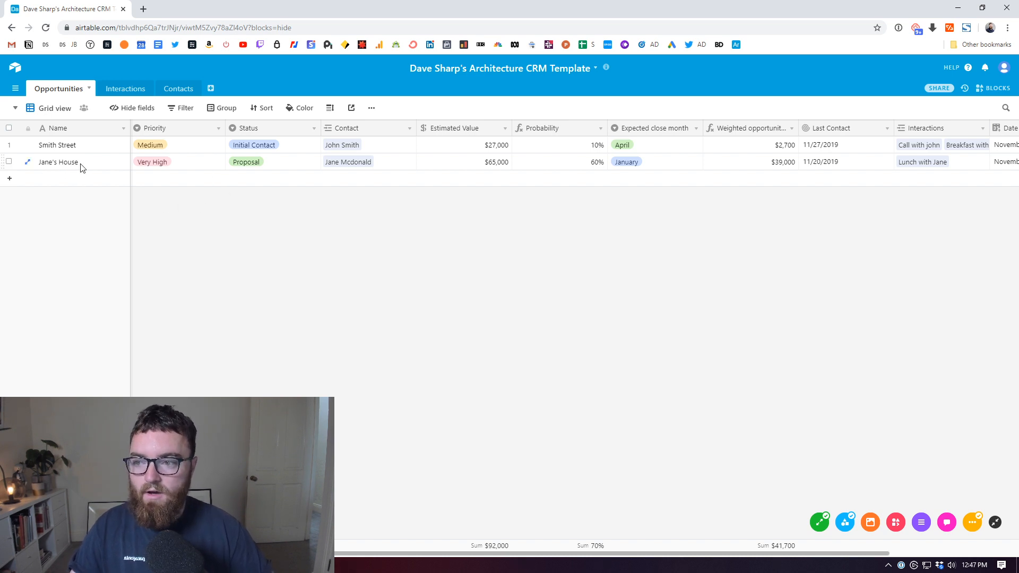
Step: Sort opportunities by Last Contact 9→1, then 1→9, and remove the sort
drag(340, 552, 485, 552)
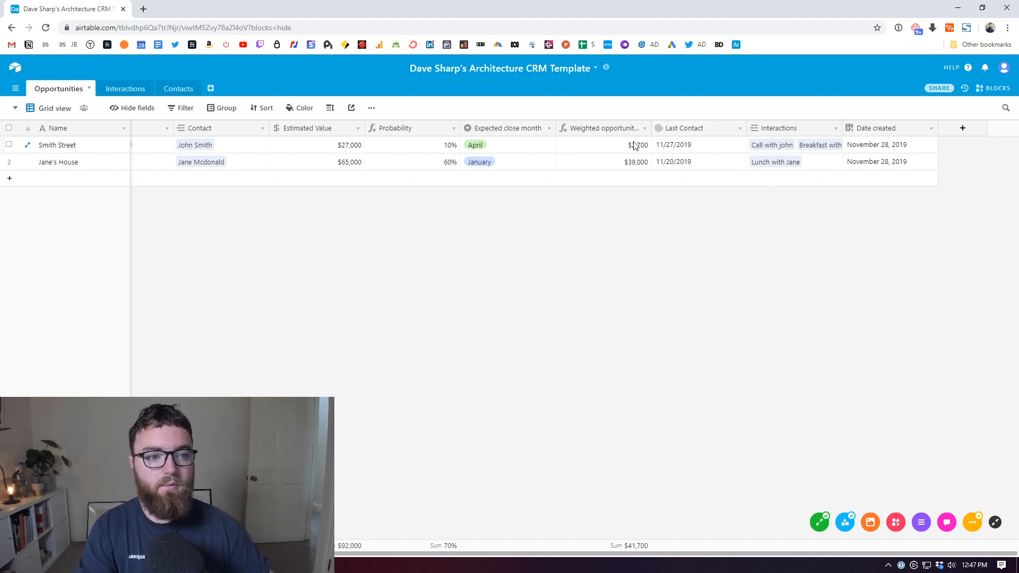
click(740, 129)
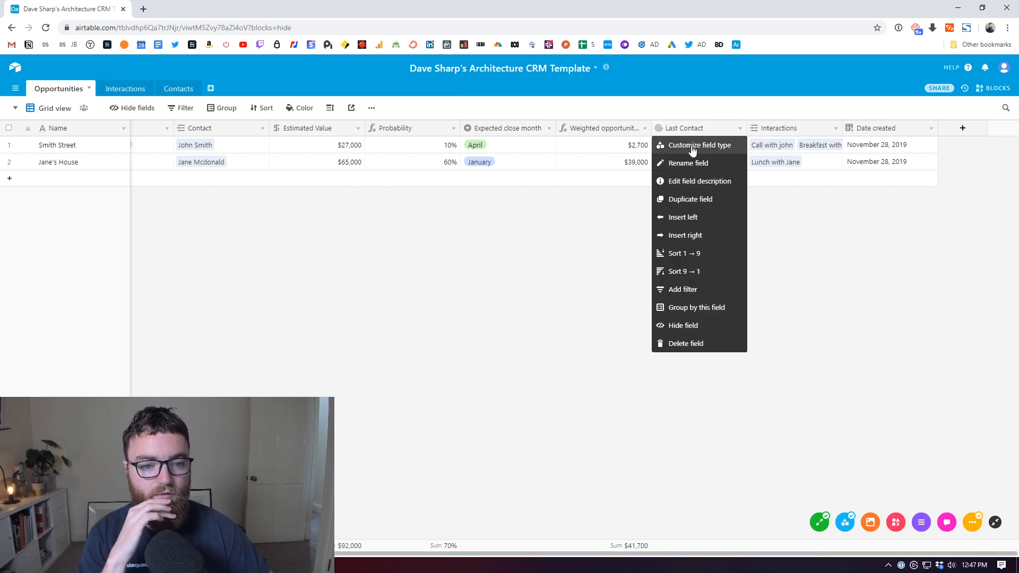
click(686, 271)
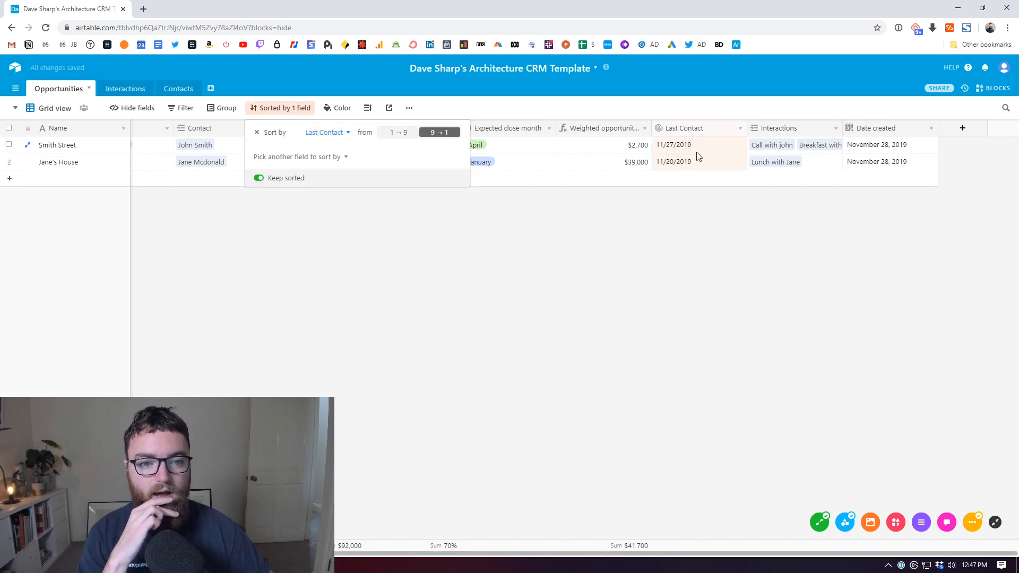
click(398, 132)
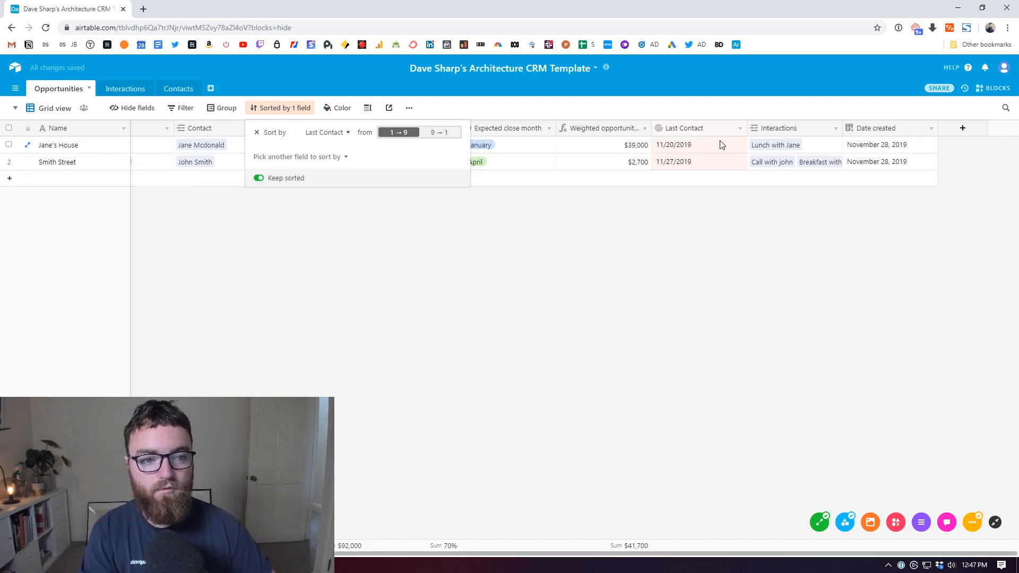
click(257, 132)
click(528, 283)
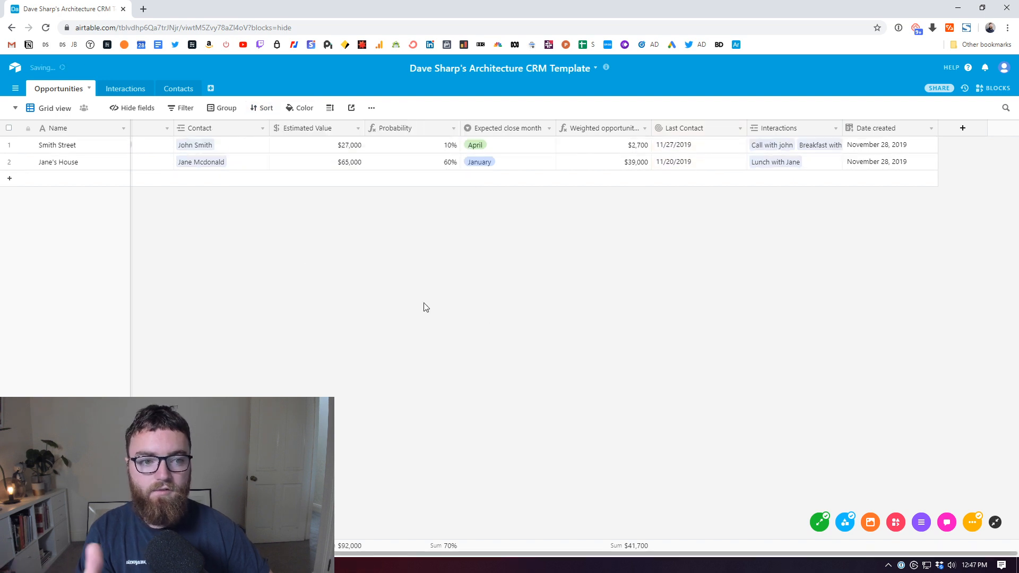
click(122, 89)
click(177, 89)
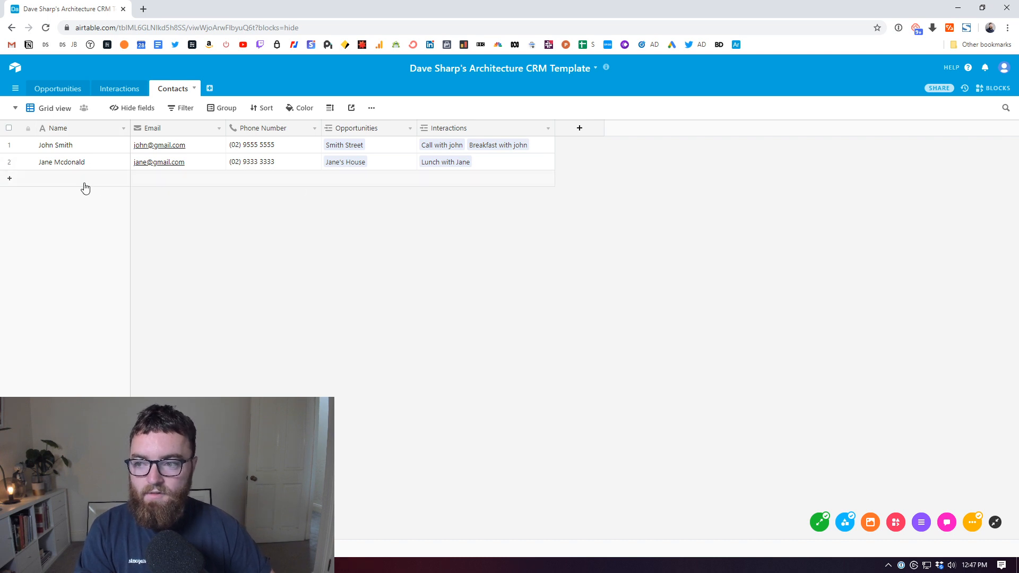
Step: Add a third contact with the person's name, e-mail and pasted phone number
click(65, 182)
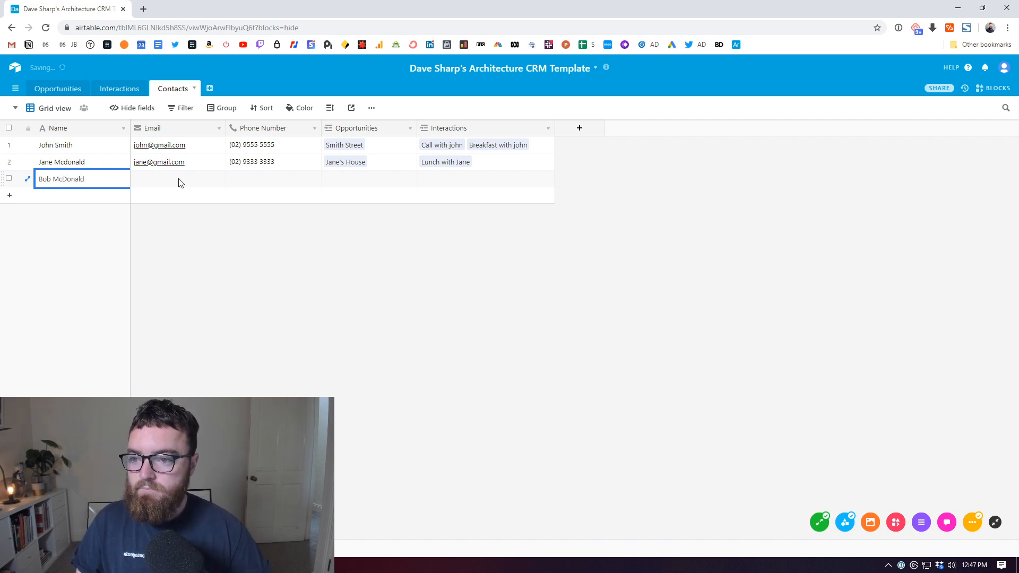
click(178, 183)
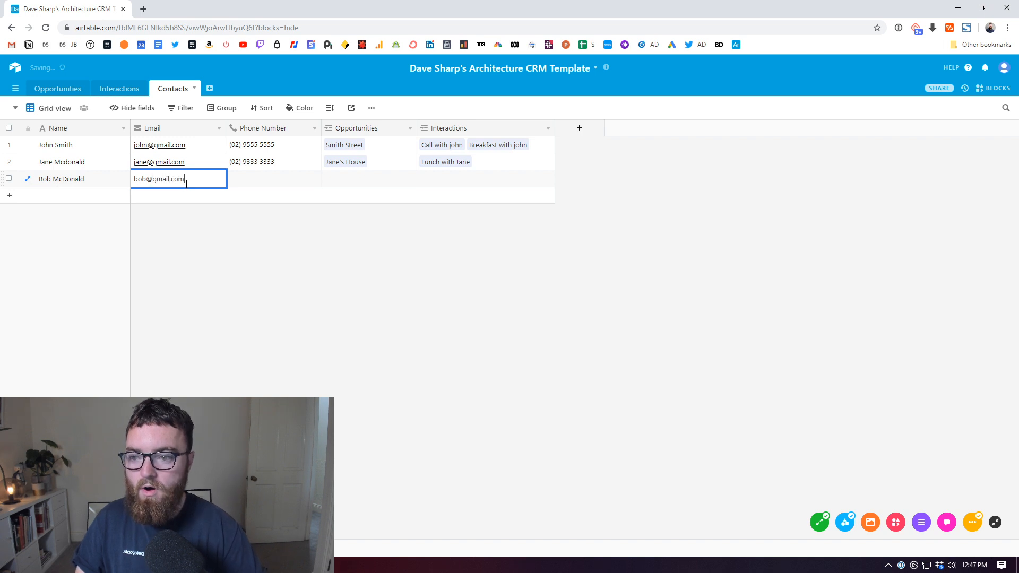
click(285, 183)
Step: Link Jane's House as the new contact's opportunity
click(353, 183)
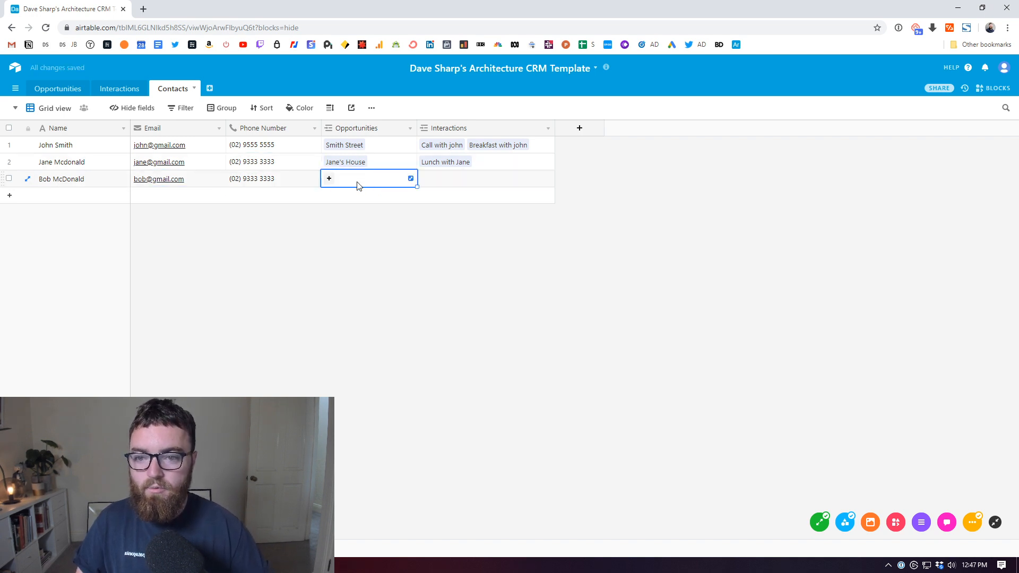
click(330, 179)
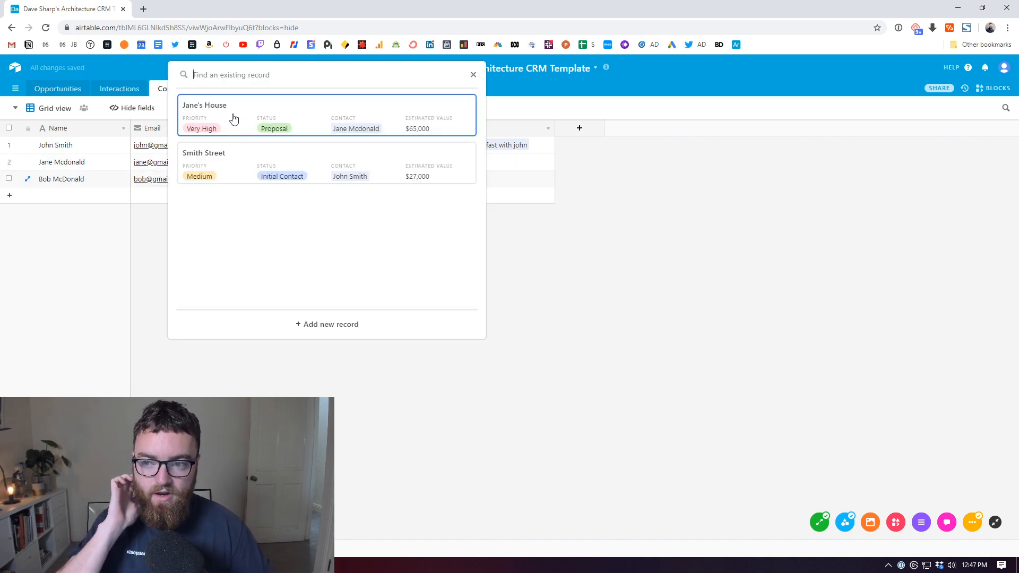
click(230, 120)
click(454, 180)
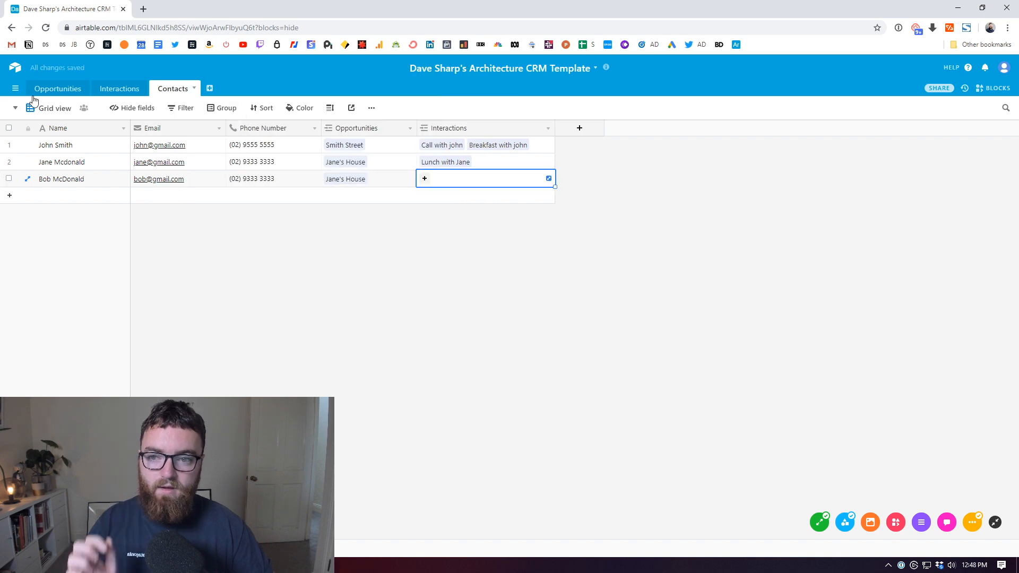
click(120, 89)
Step: Add a new interaction titled 'Coffee with Jane' with Type set to In person
click(55, 200)
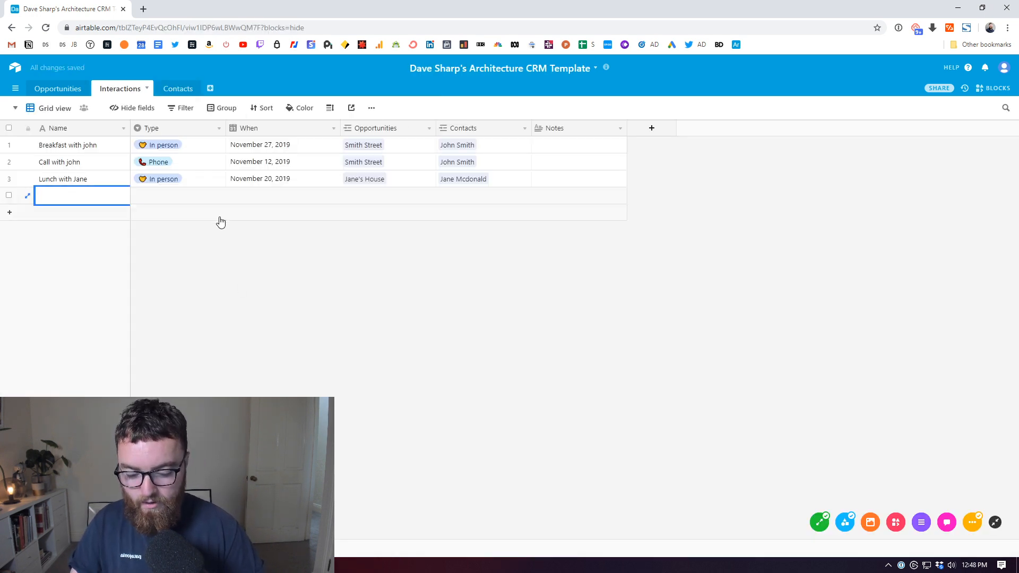
text(Coffe)
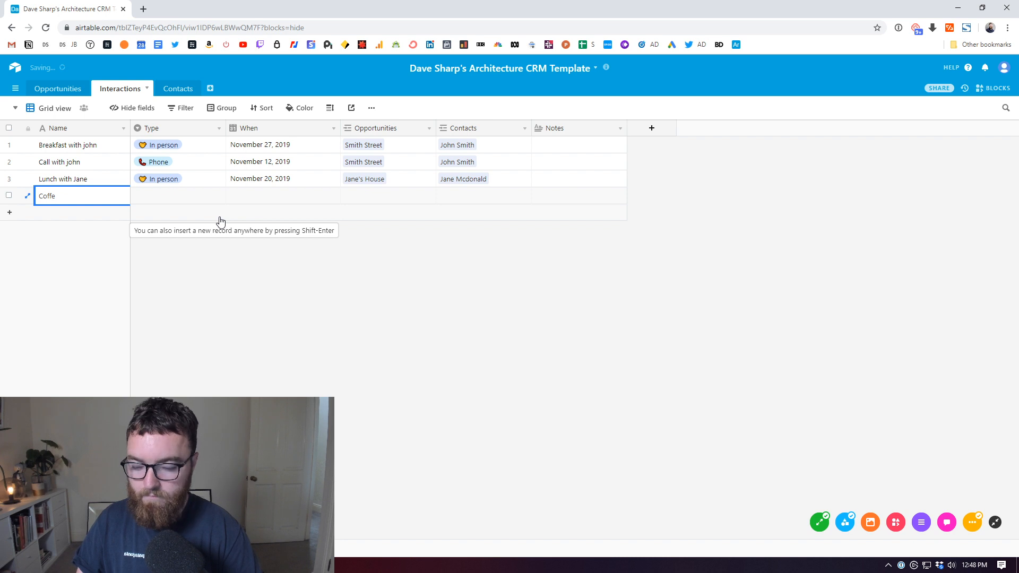
text(e with Jane &*)
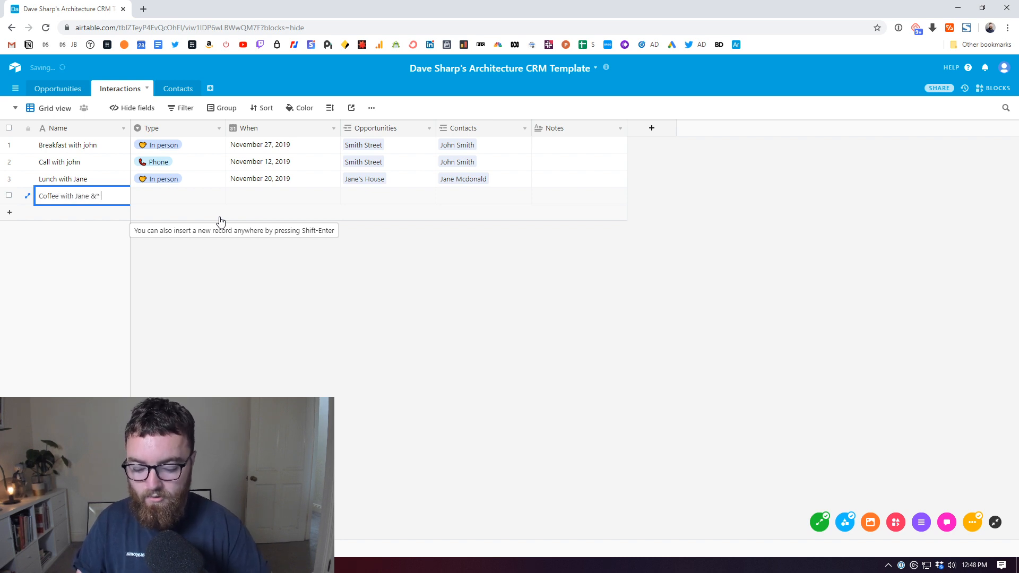
click(192, 198)
click(151, 203)
click(179, 251)
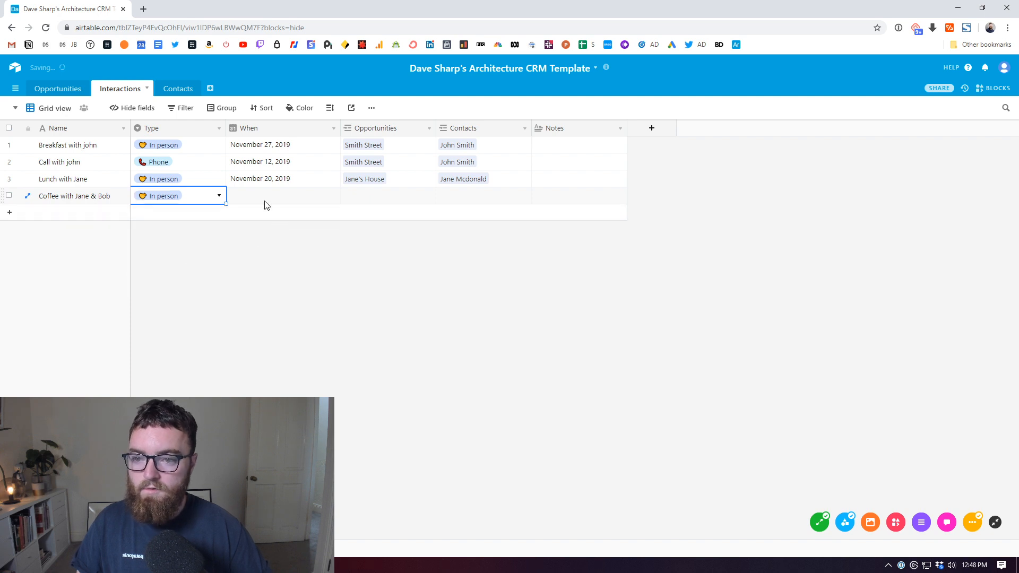
Step: Date the meeting November 27, 2019 and link it to the Jane's House opportunity
click(294, 202)
click(290, 202)
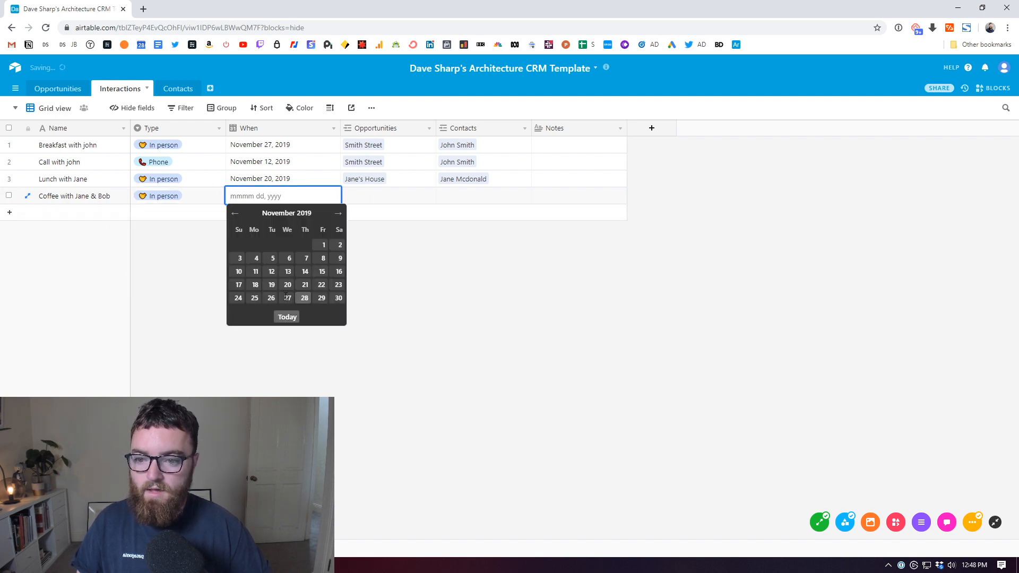
click(292, 315)
click(374, 197)
click(378, 194)
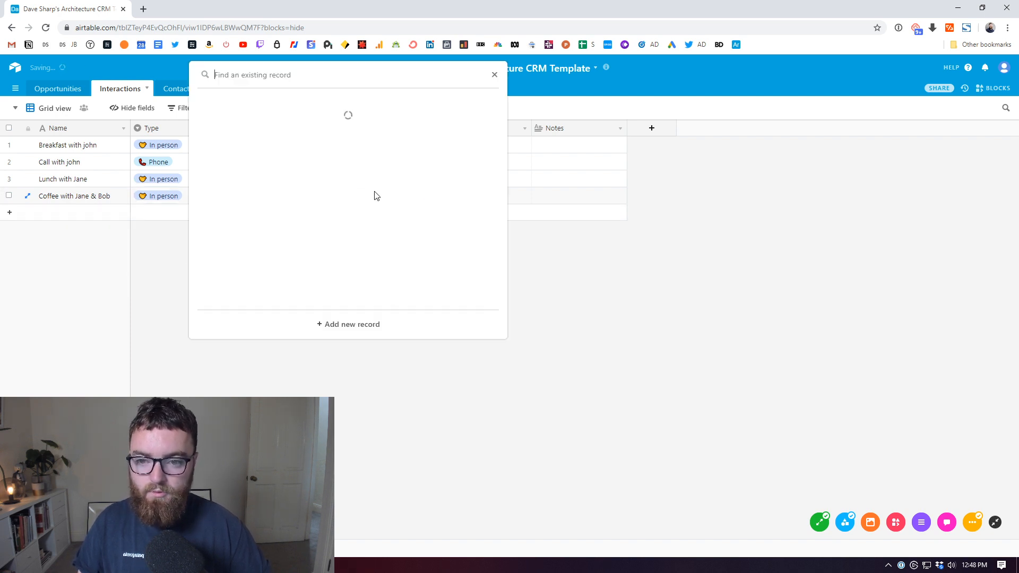
click(263, 118)
Step: Link both Jane's House contacts to the meeting, then show the Opportunities table
click(464, 201)
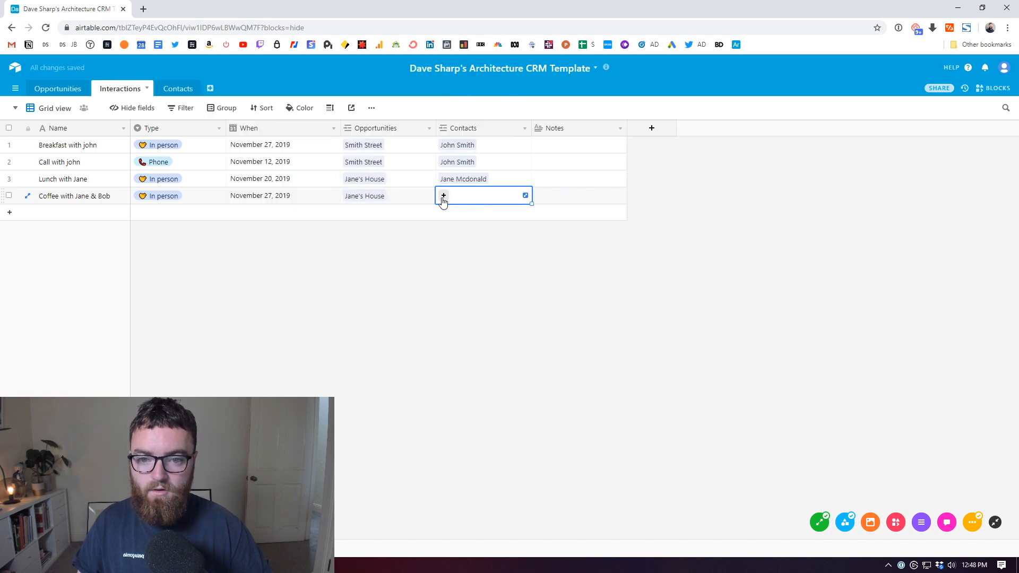
click(444, 195)
click(343, 164)
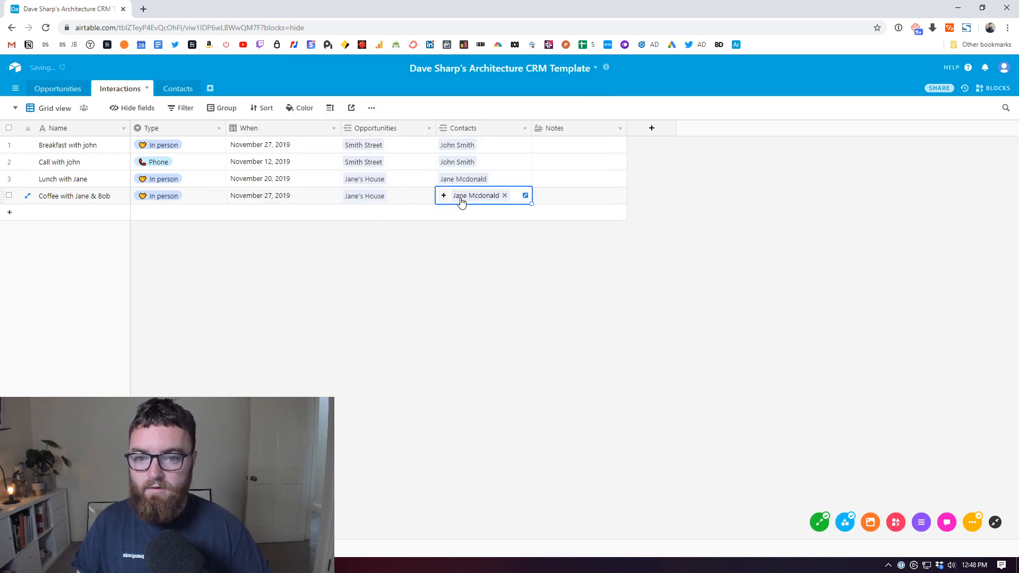
click(444, 196)
click(362, 179)
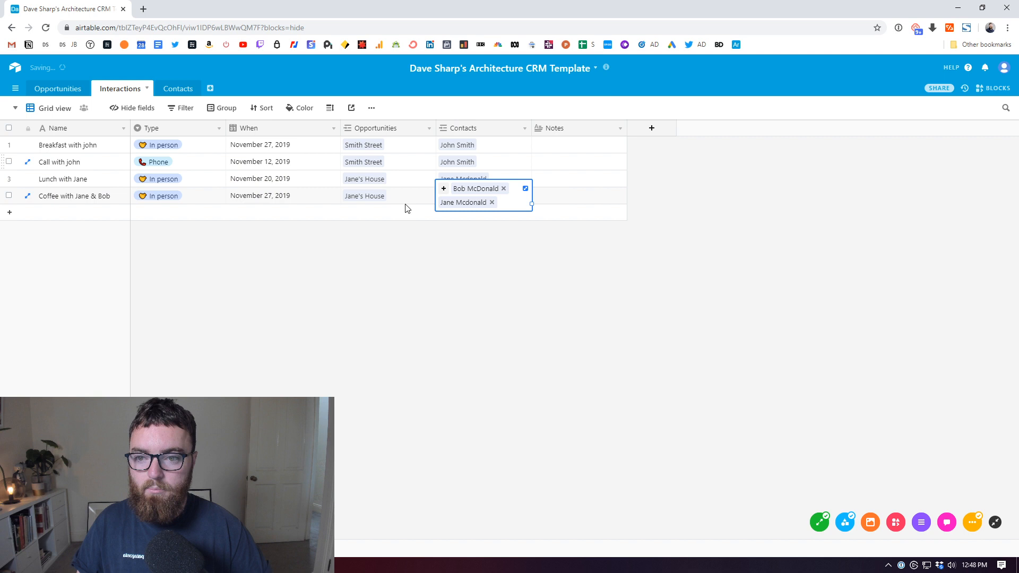
click(510, 320)
click(57, 88)
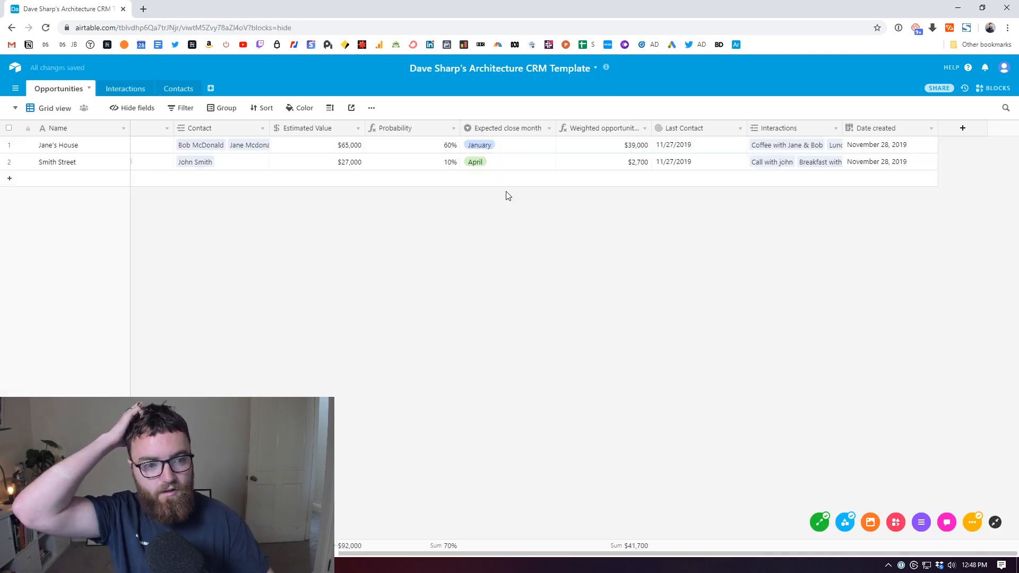
Step: Group the Opportunities grid by Status
click(170, 91)
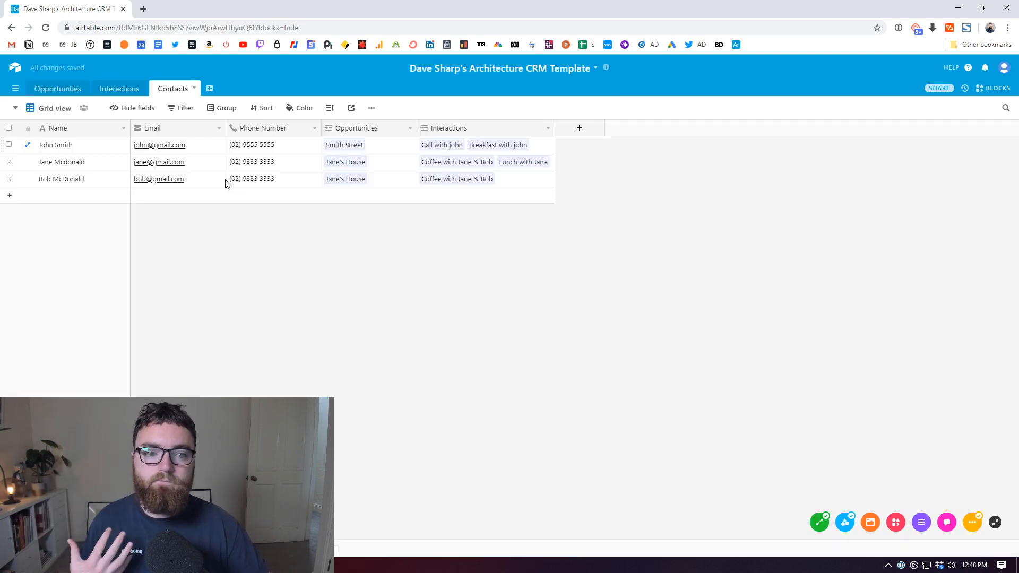
click(57, 90)
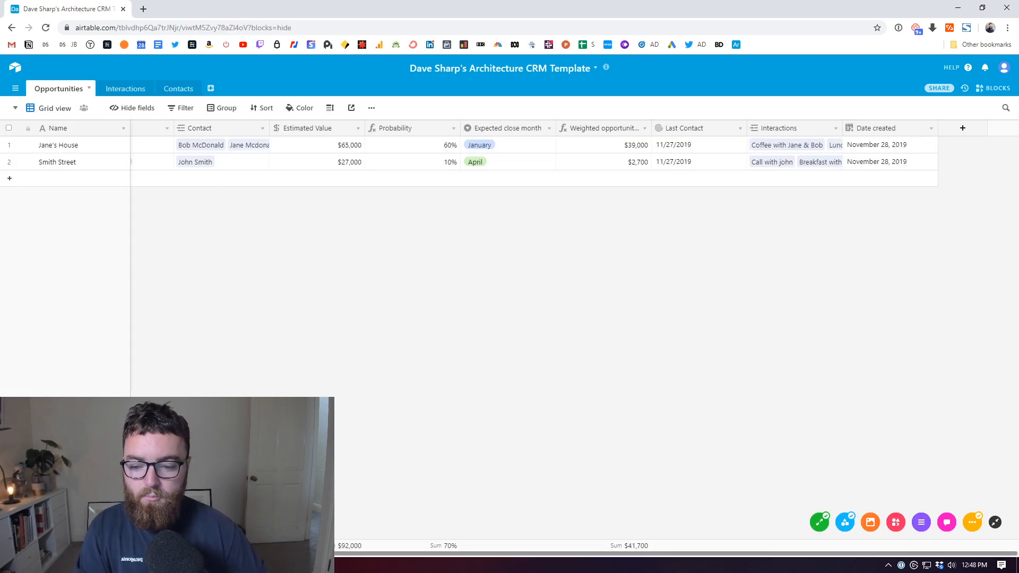
scroll(359, 168, left, 3)
click(217, 108)
click(273, 155)
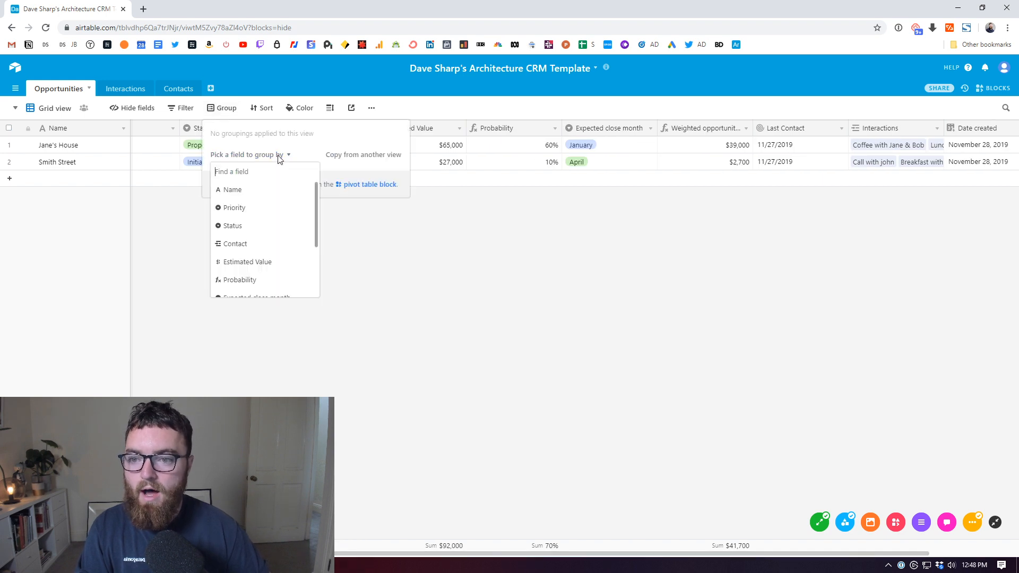
click(257, 215)
click(96, 211)
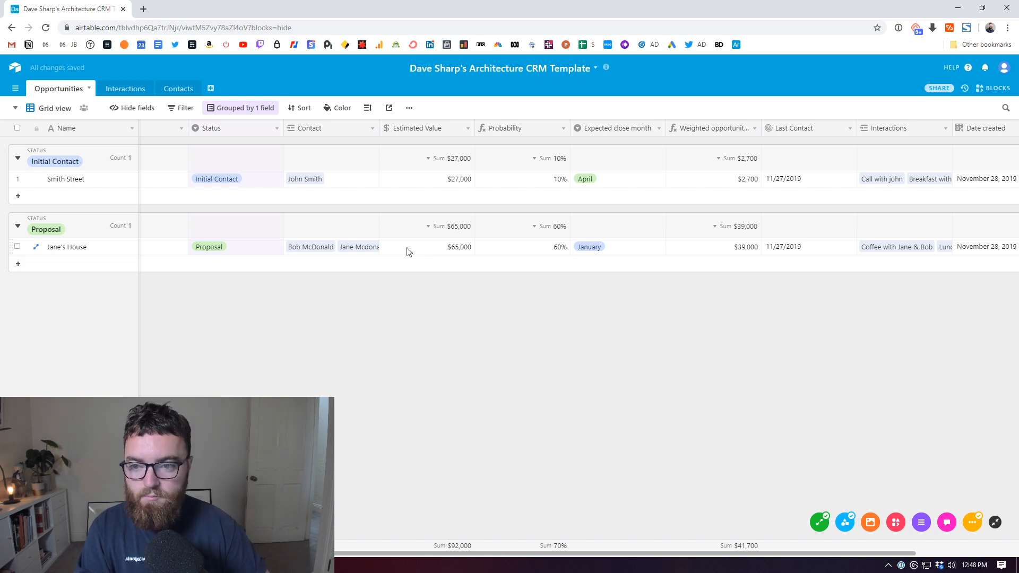
Step: Add Expected close month as a second grouping level under Status
click(250, 108)
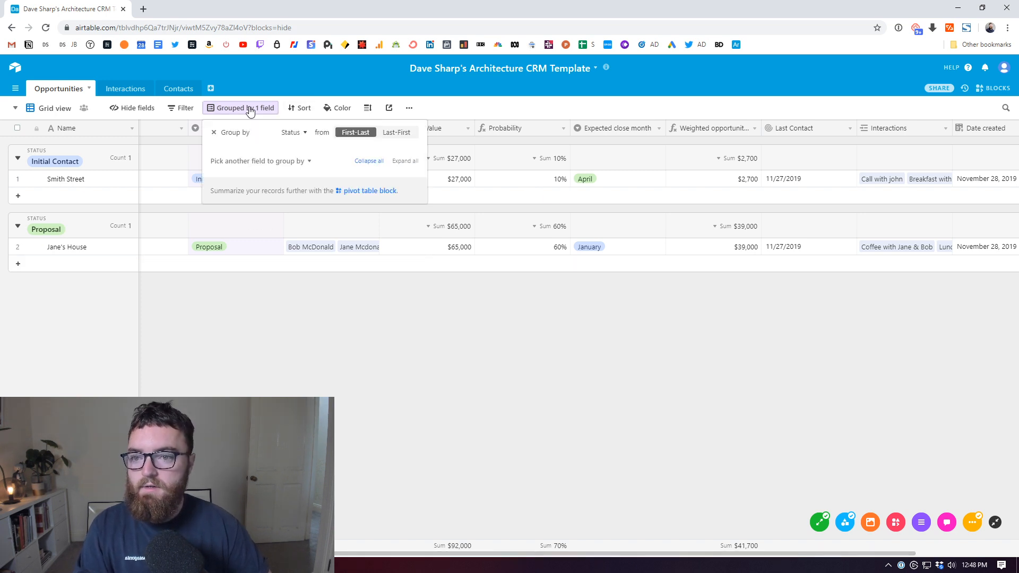
click(310, 162)
scroll(316, 250, down, 2)
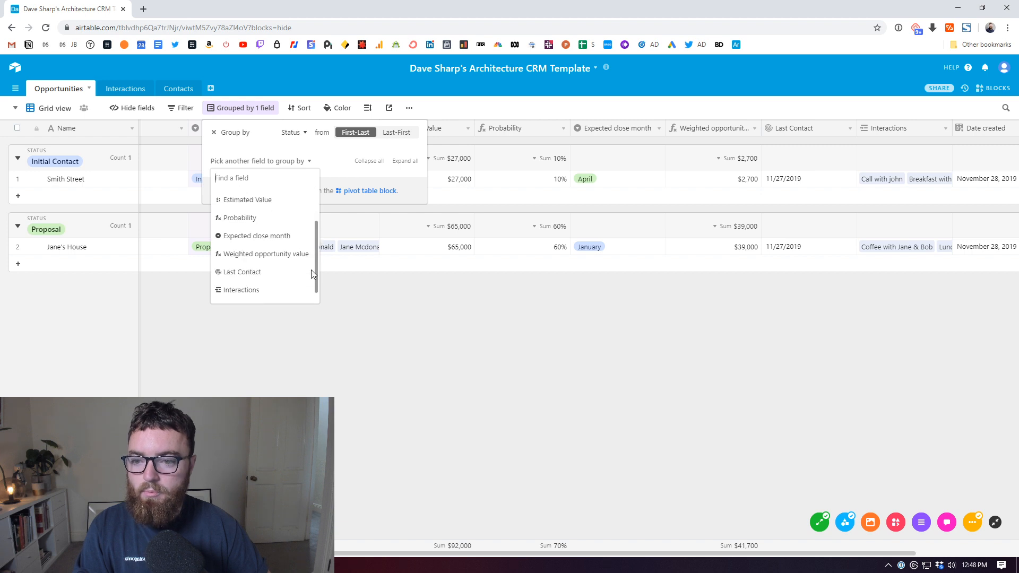
scroll(312, 272, down, 1)
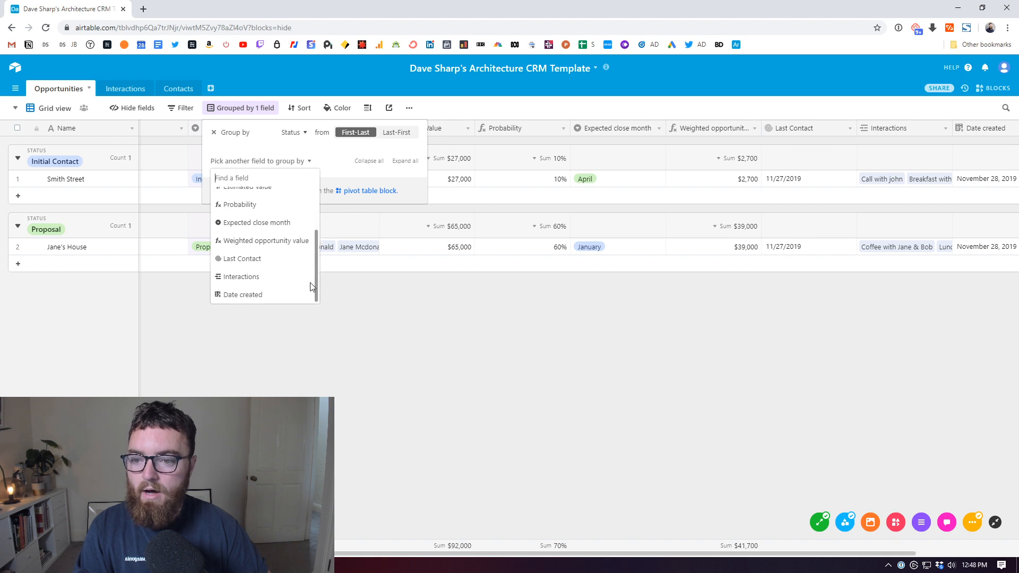
click(269, 229)
click(476, 443)
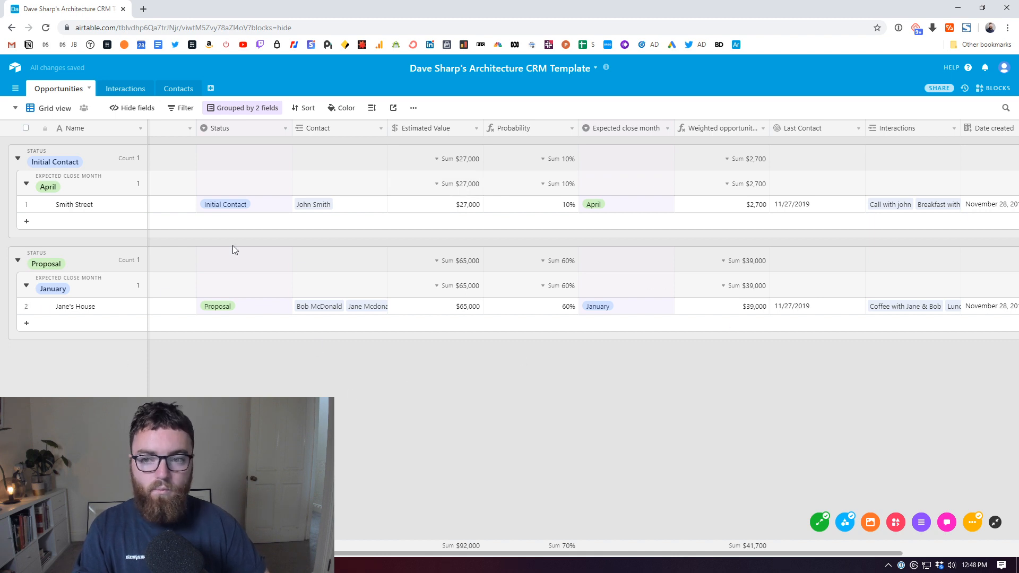
Step: Switch Jane's House status to Initial Contact, then back to Proposal
click(230, 310)
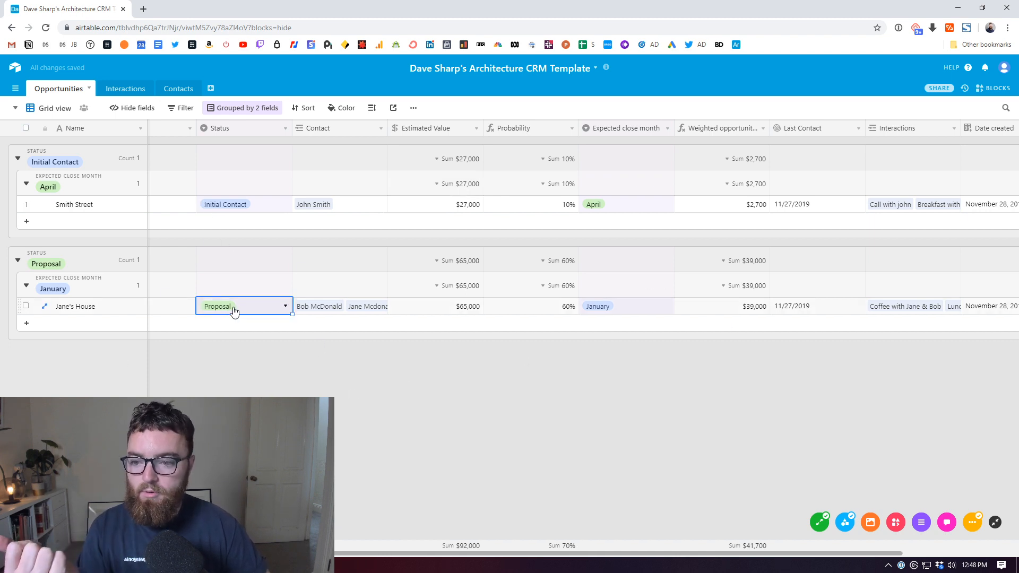
click(287, 307)
click(250, 360)
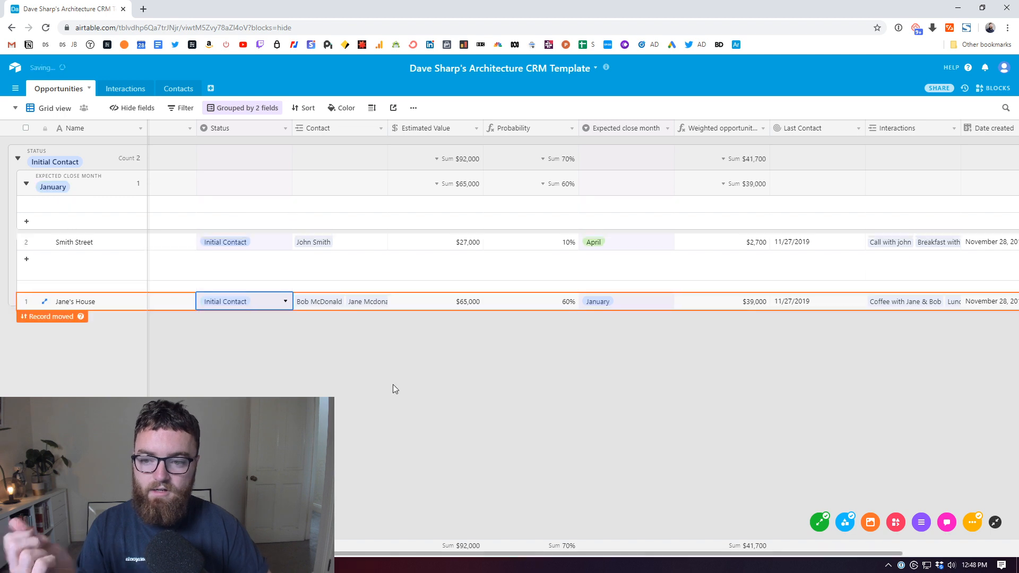
click(393, 389)
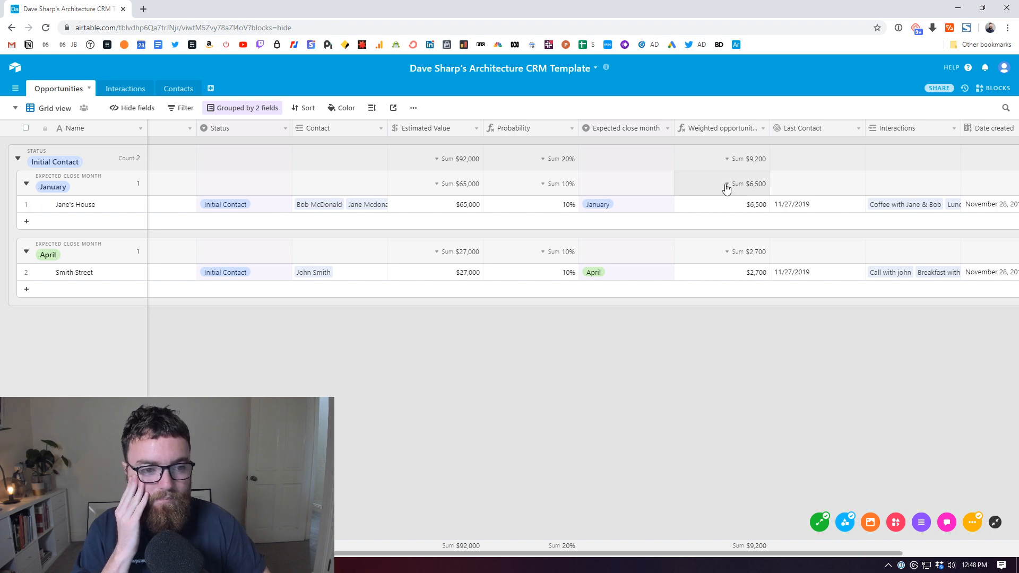
click(238, 204)
click(285, 204)
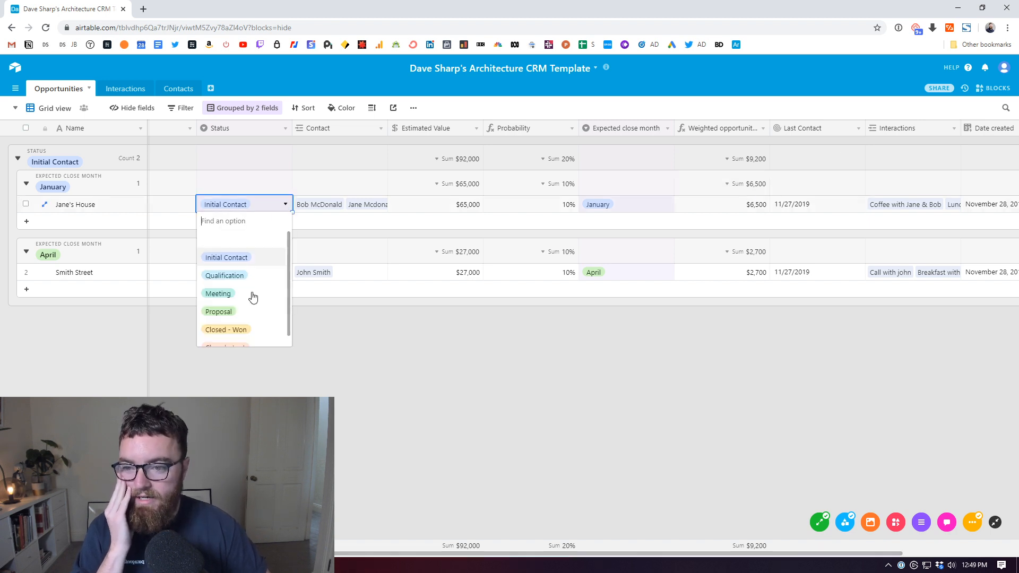
click(229, 313)
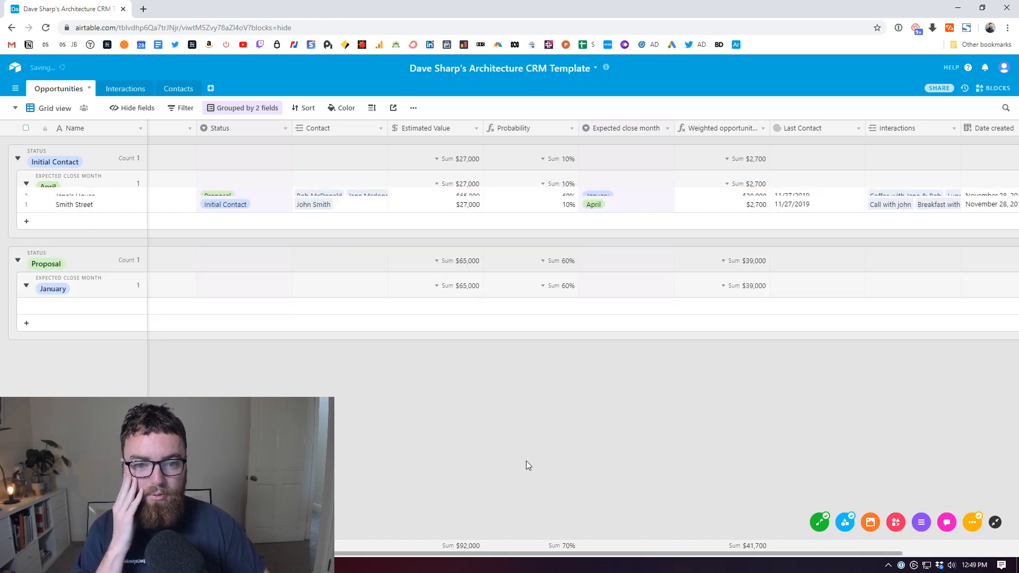
Step: Set Smith Street's Expected close month to January
click(615, 207)
click(665, 204)
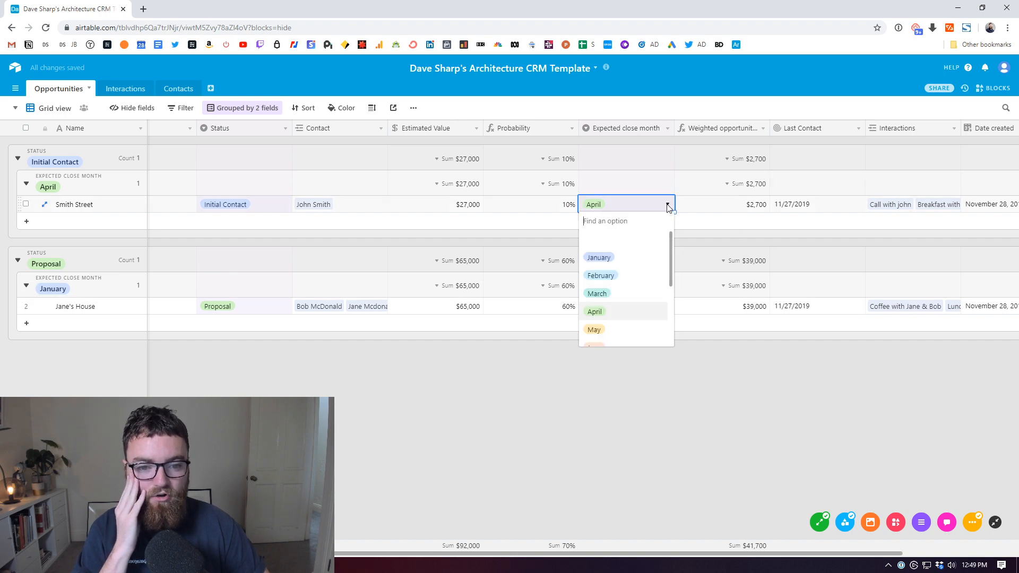
click(626, 264)
click(692, 440)
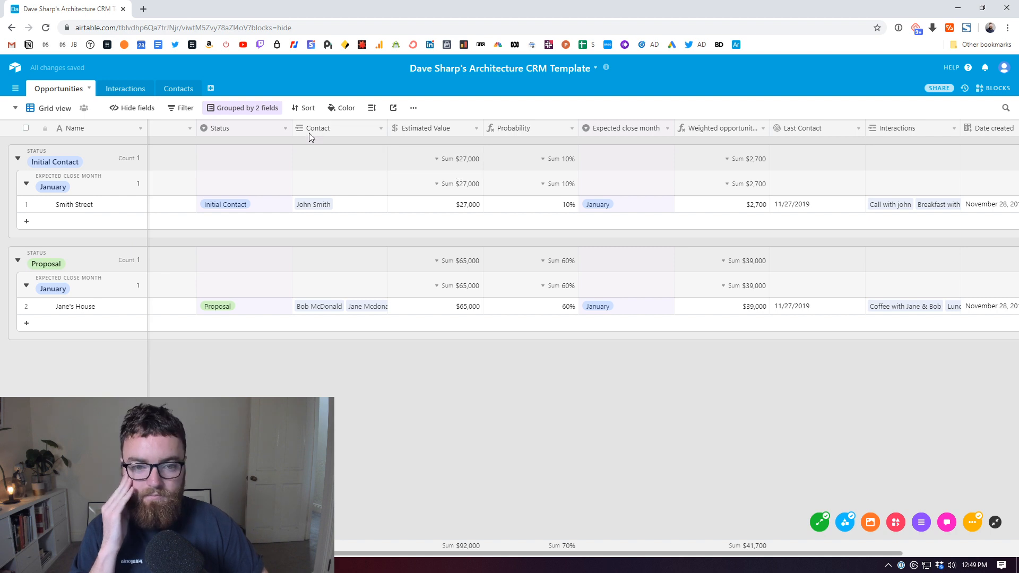
Step: Remove the Status and Expected close month groupings from the Opportunities grid
click(265, 107)
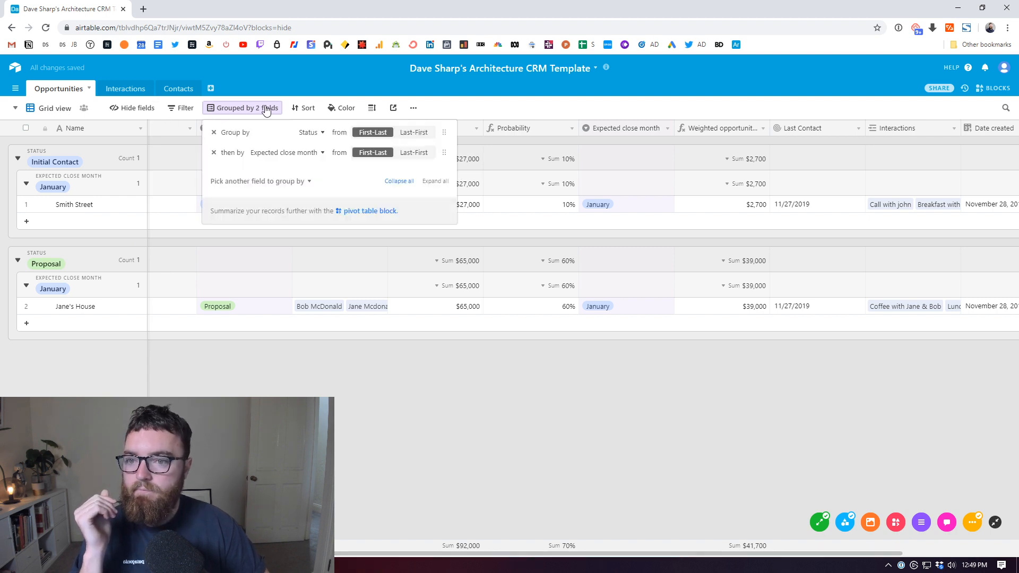
click(214, 133)
click(413, 310)
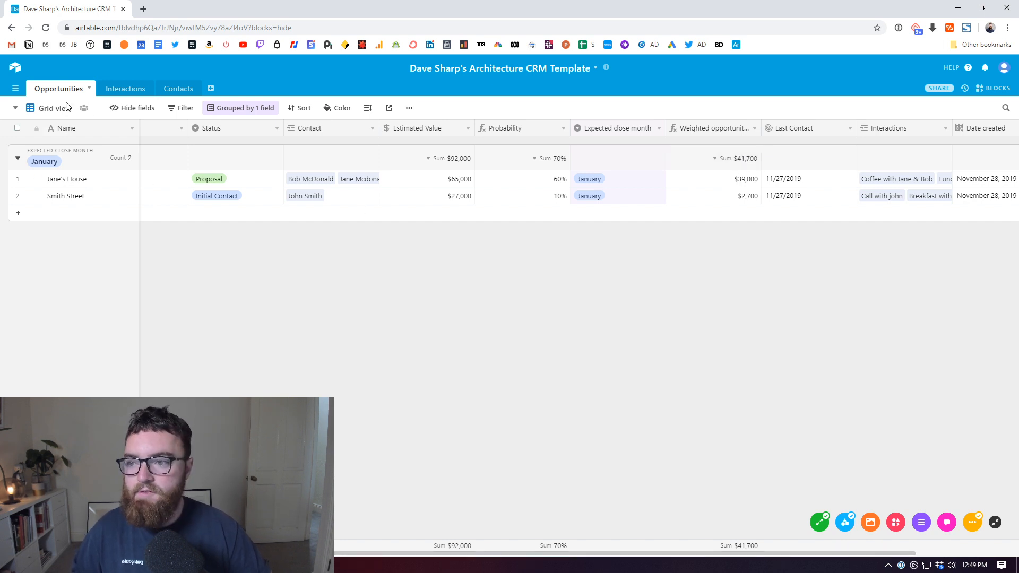
click(246, 109)
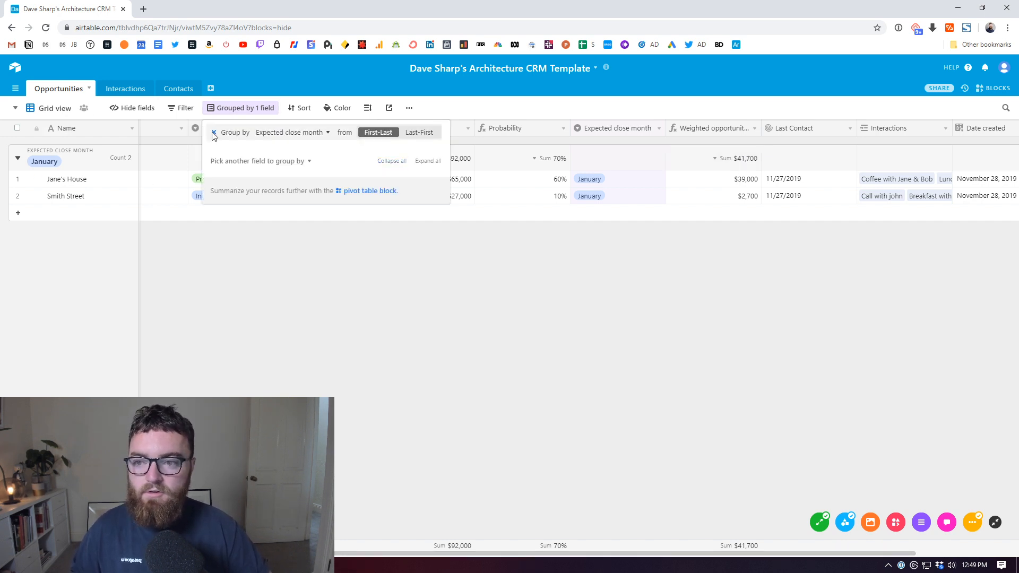
click(211, 137)
click(70, 92)
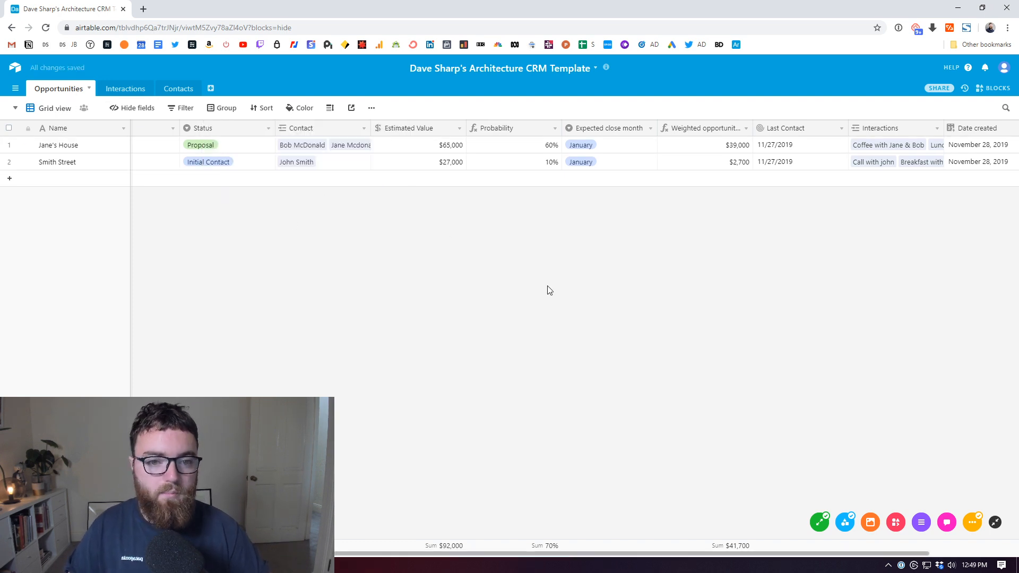
drag(463, 555, 378, 567)
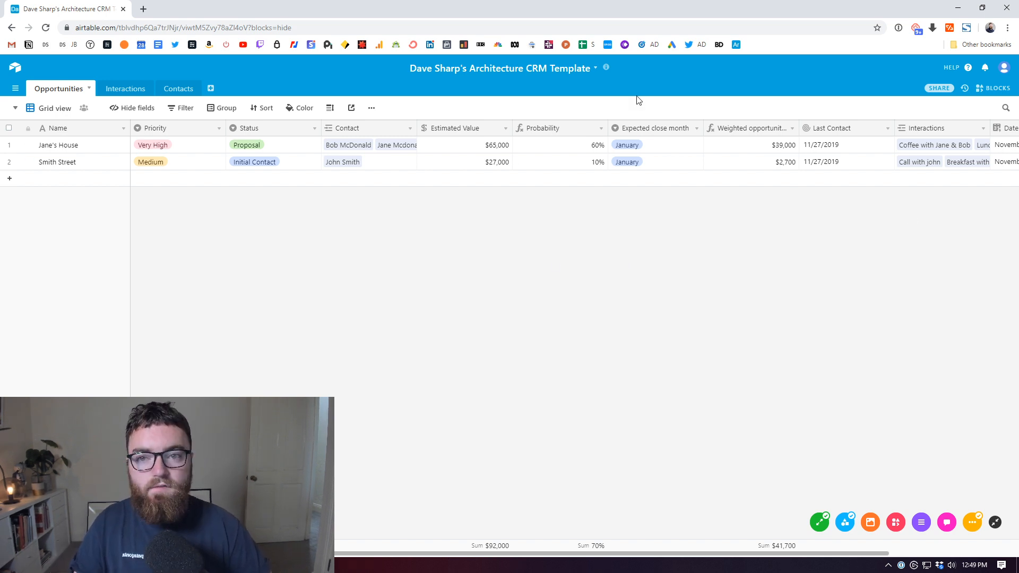
Step: Copy the base's read-only share link from the Share dialog and close it
click(938, 89)
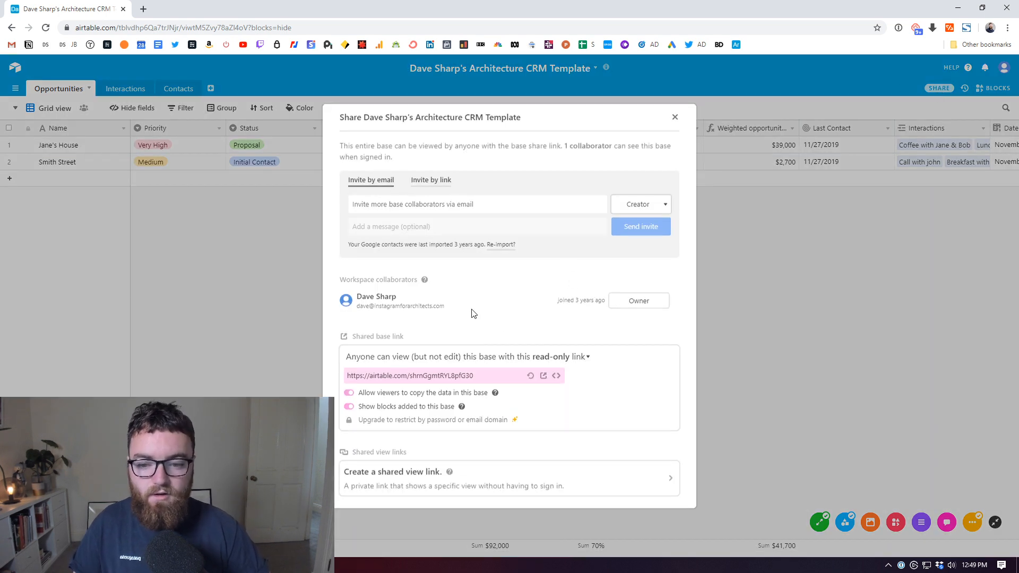
click(456, 376)
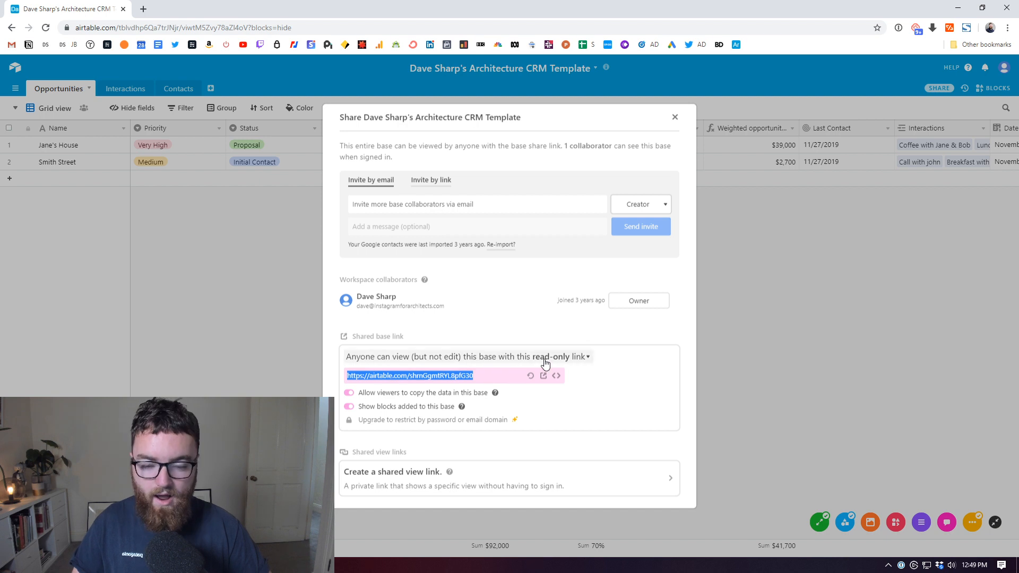
click(488, 381)
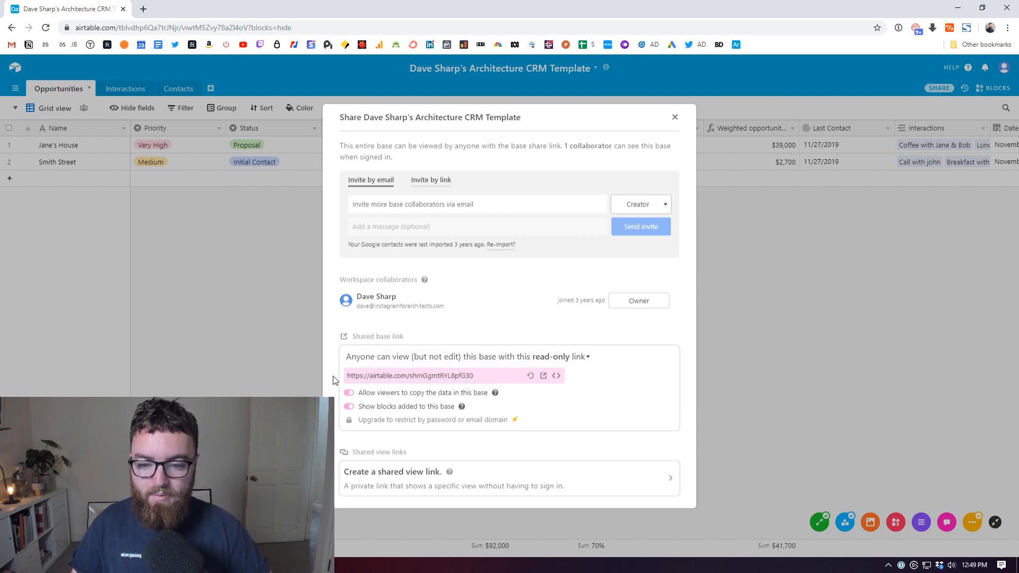
click(467, 375)
key(ctrl+c)
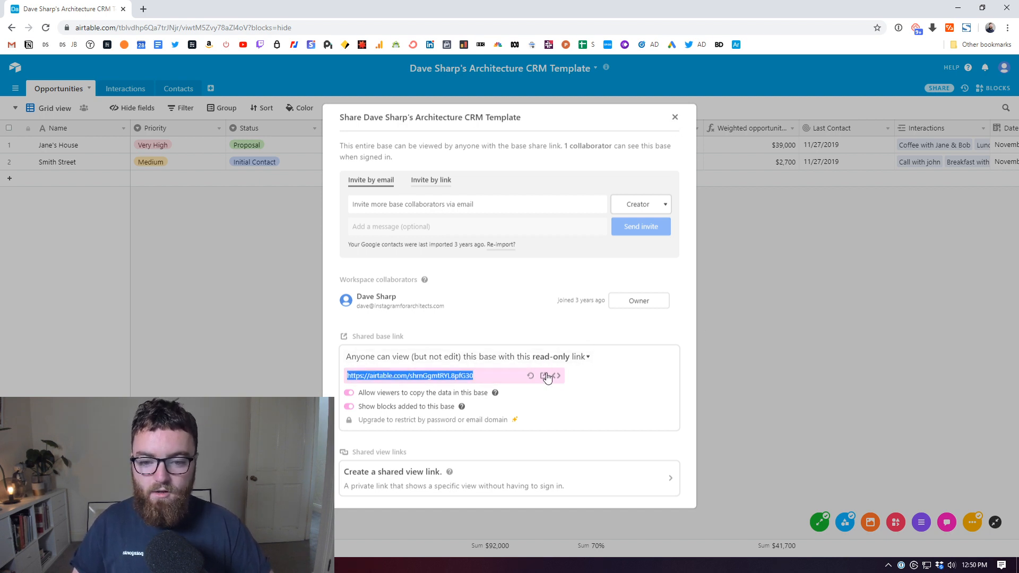
click(674, 117)
Step: Switch between the CRM base window and the private browser window, ending in the private one
click(227, 565)
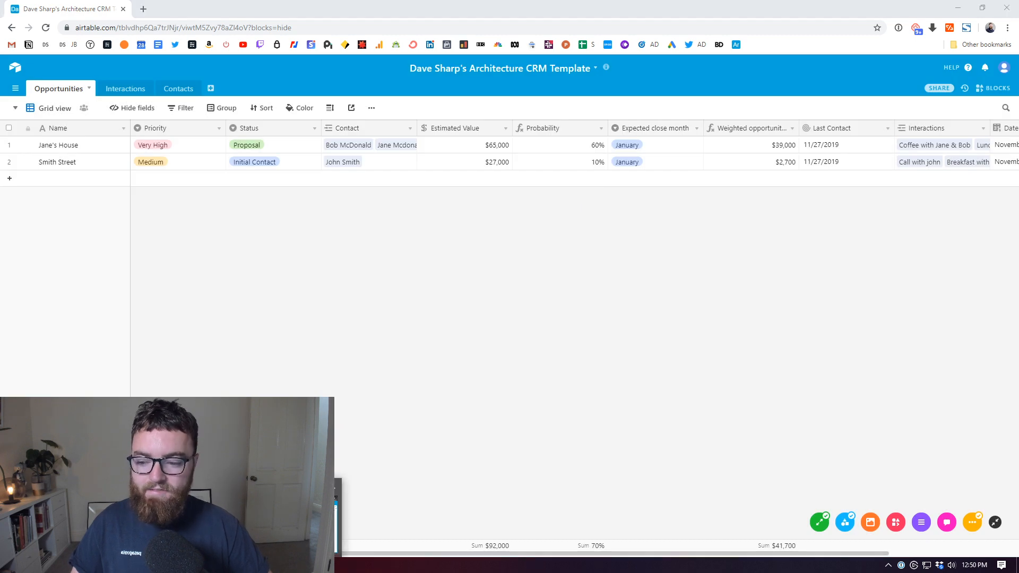
click(285, 521)
click(339, 528)
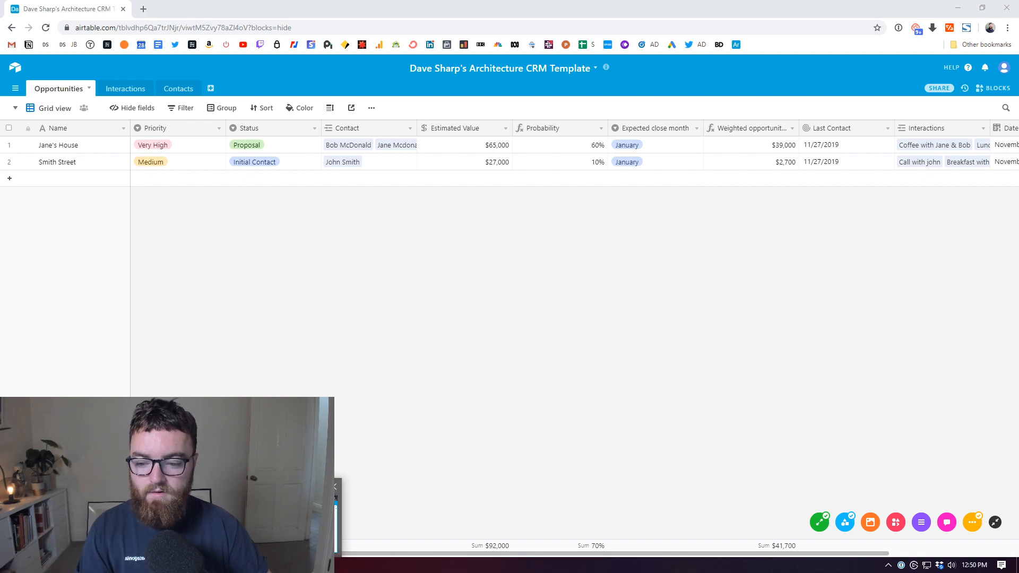
click(285, 521)
Step: Load the pasted share link in the incognito window, try Copy base, then close the sign-up tab
click(406, 25)
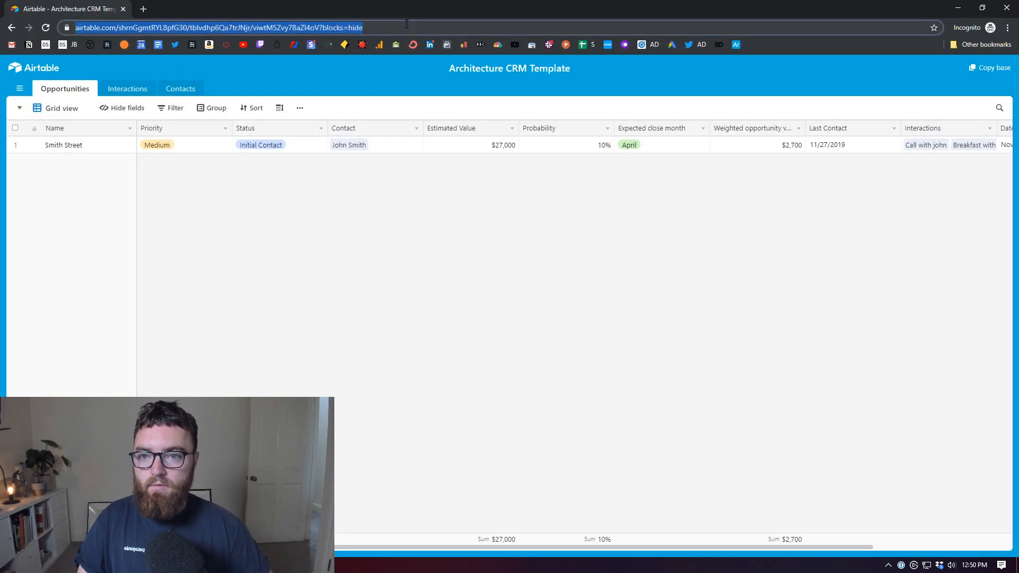
key(ctrl+v)
key(Return)
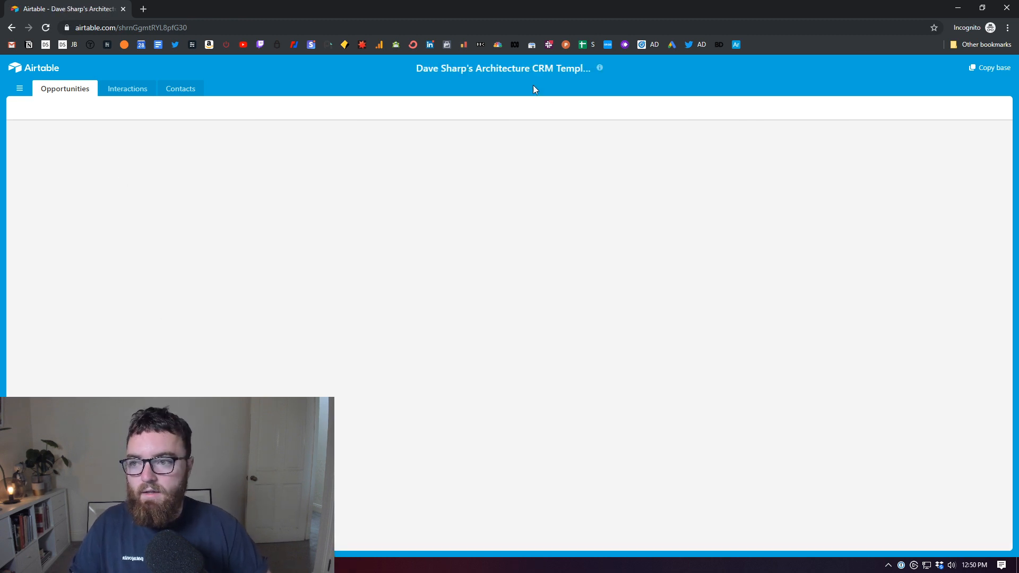
click(988, 69)
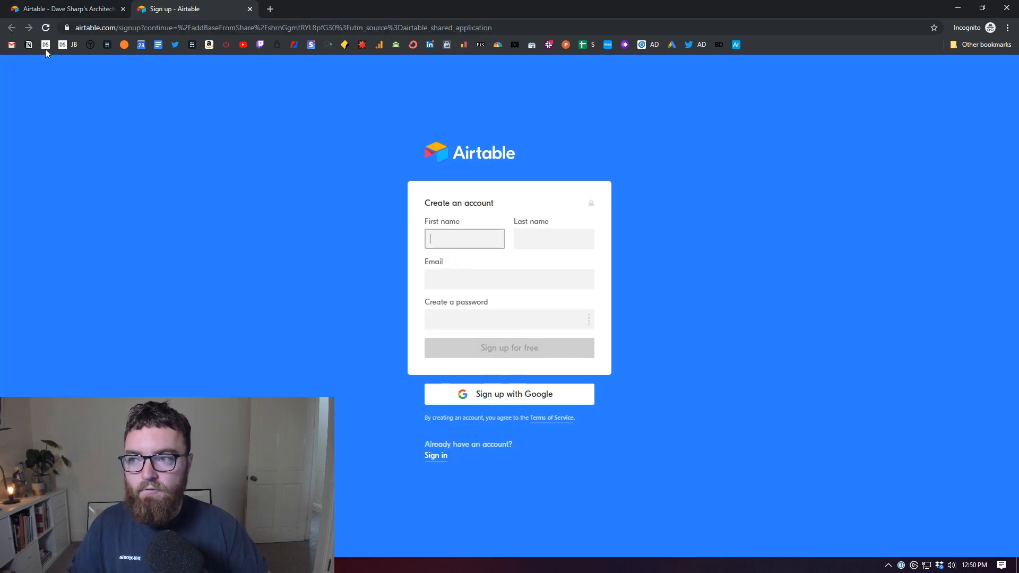
middle_click(210, 12)
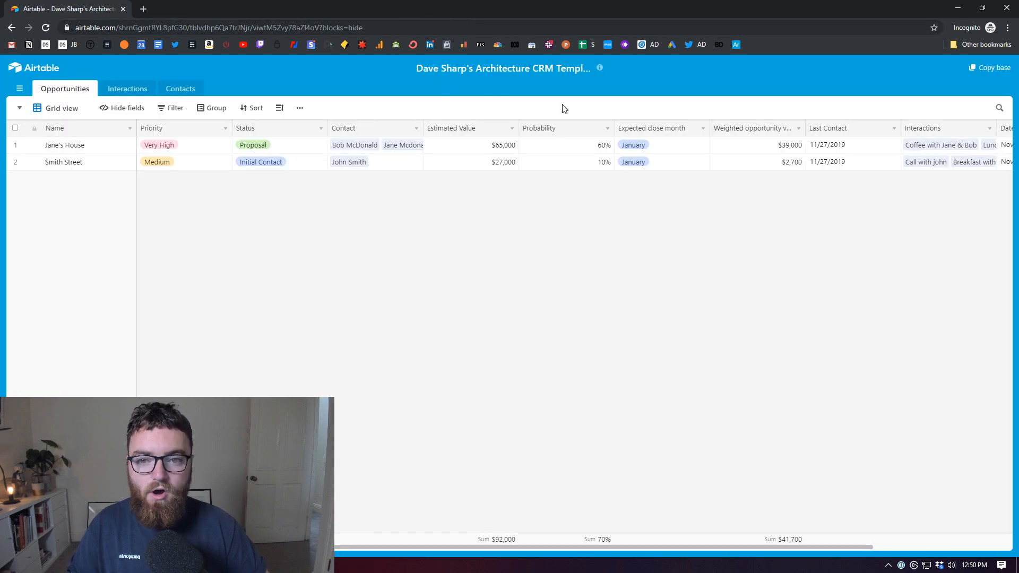